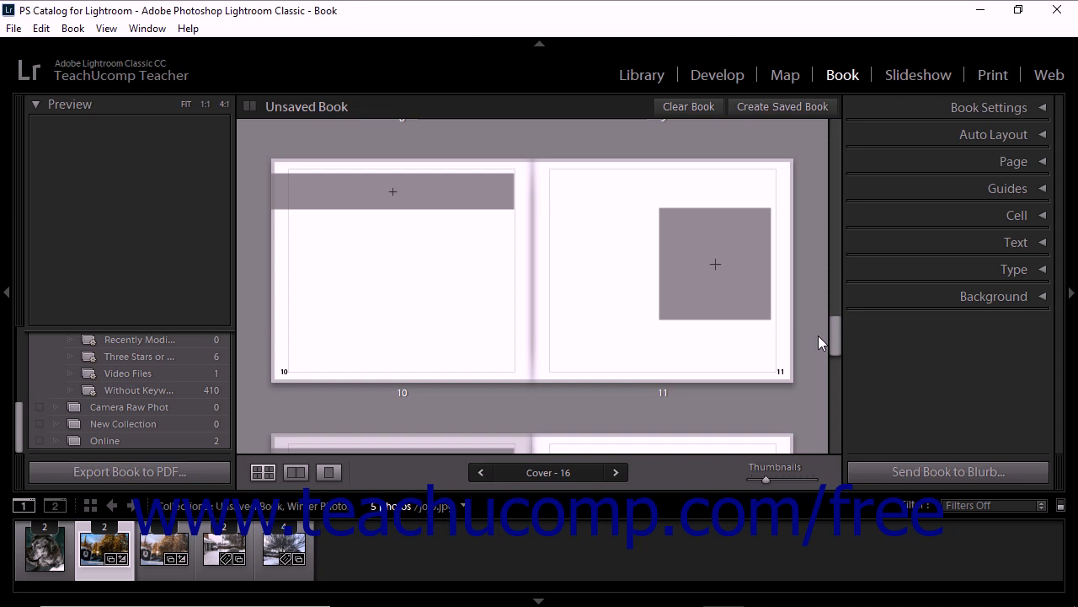
Step: Move page 11, which holds a text cell and a square photo cell, to the page 10 position
left_click(636, 355)
left_click(712, 302)
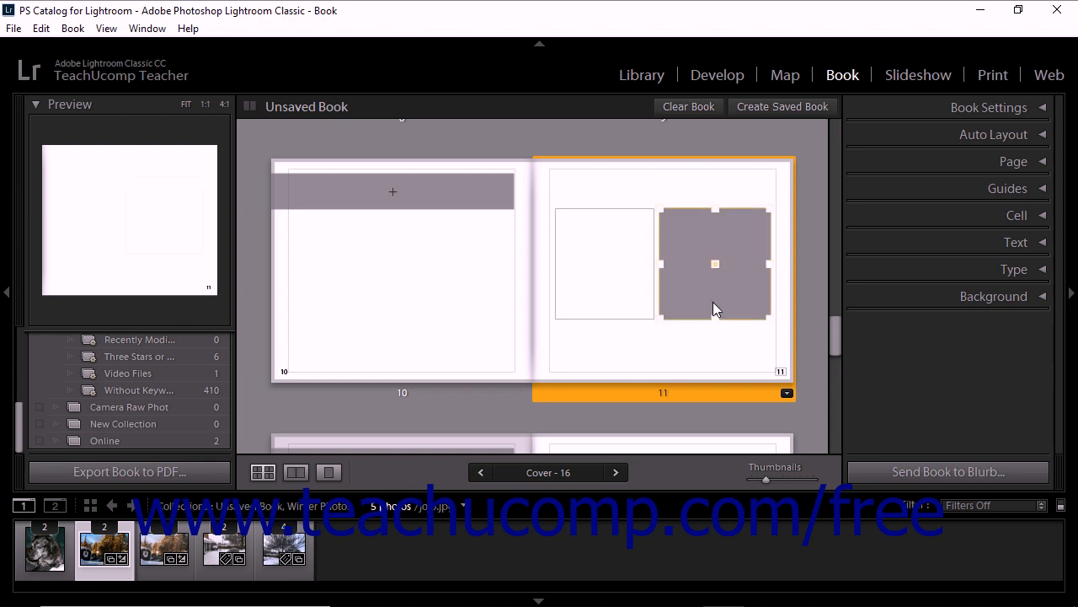
left_click(584, 290)
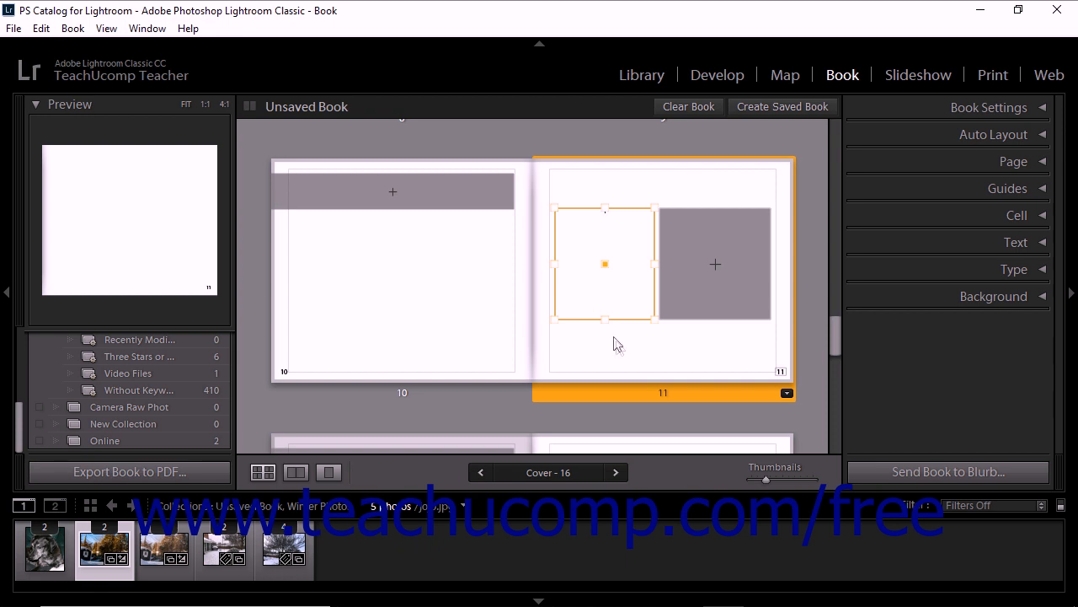
left_click(663, 350)
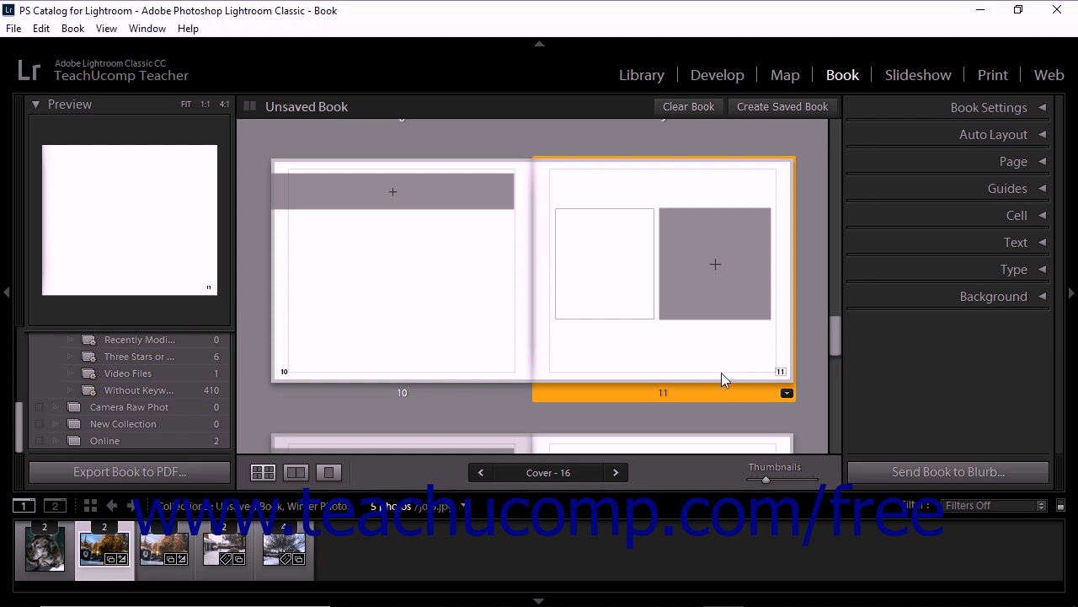
left_click_drag(716, 373, 327, 364)
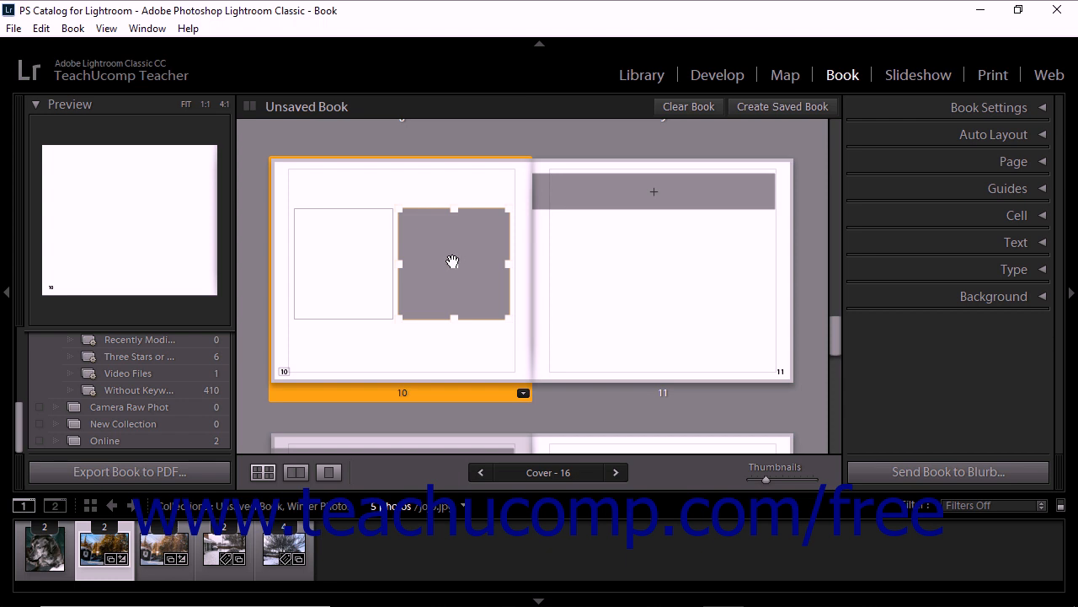
Step: Move page 10's photo cell down to the bottom margin, then extend its upper edge almost to the top margin
left_click_drag(452, 262, 451, 312)
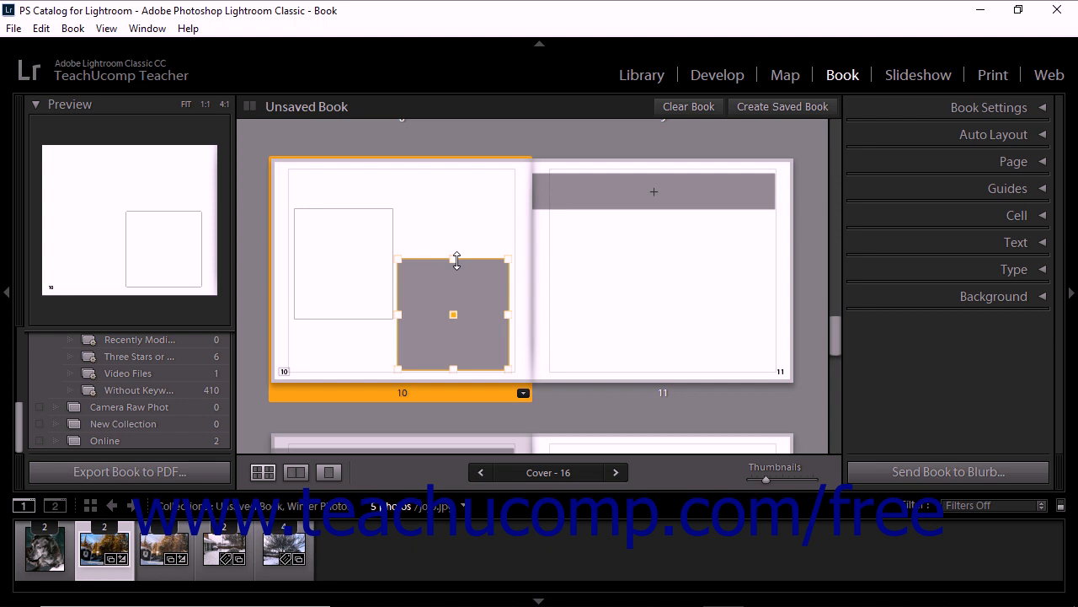
left_click_drag(456, 260, 468, 174)
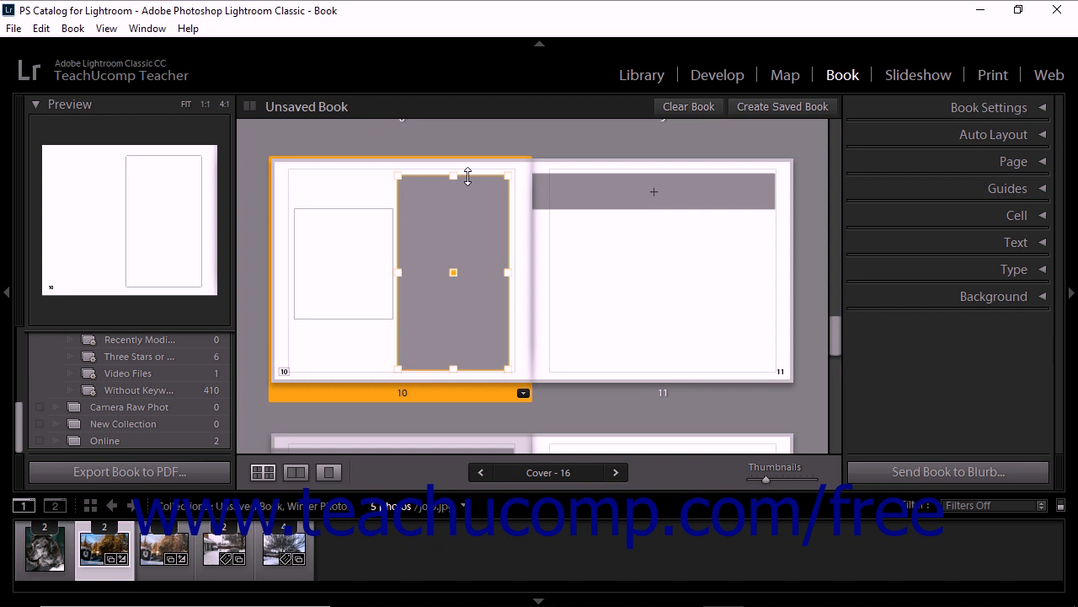
left_click(519, 219)
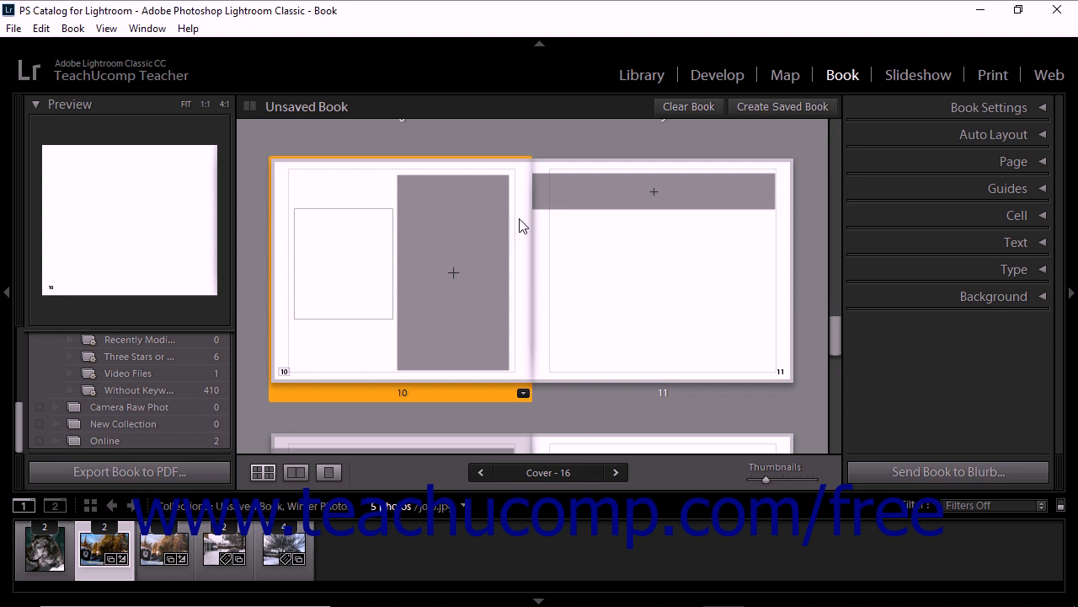
Step: Add a page after page 10 and give it a Photo Description cell placed directly beneath its square photo cell
right_click(519, 226)
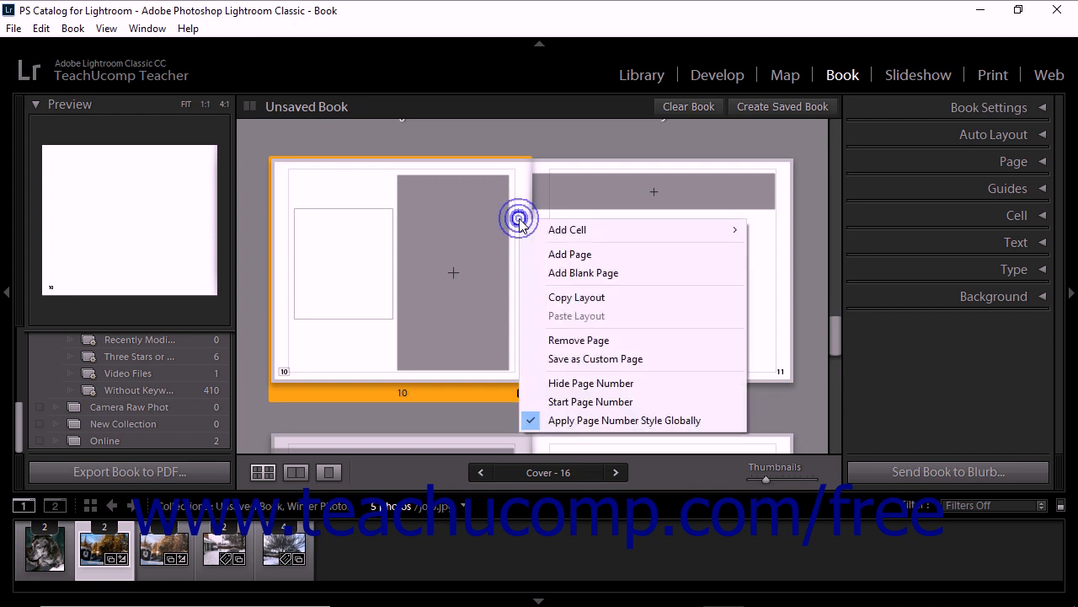
left_click(571, 255)
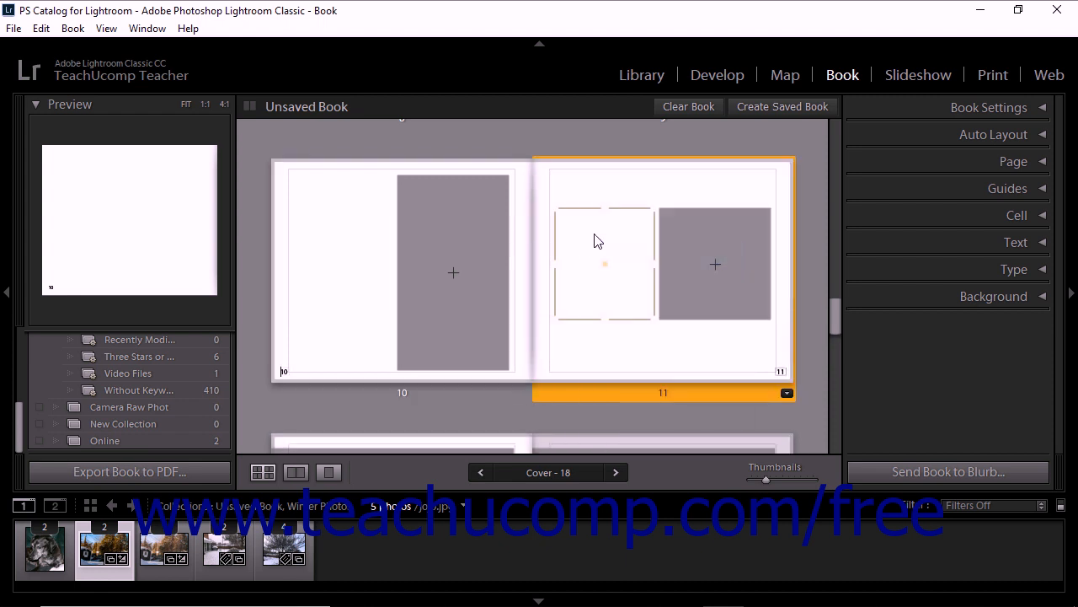
left_click(645, 198)
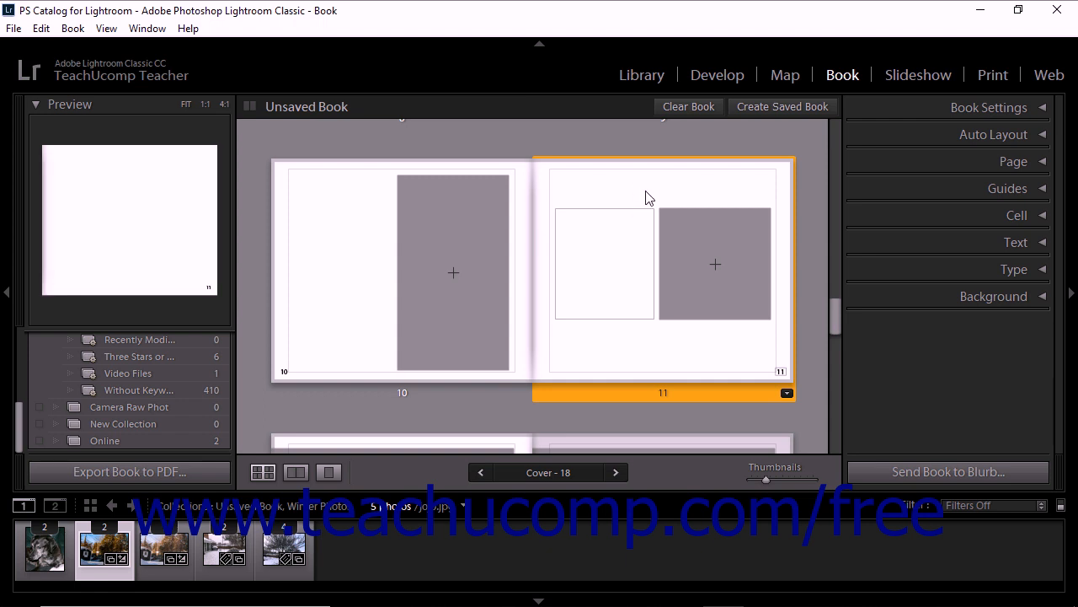
right_click(646, 198)
mouse_move(673, 208)
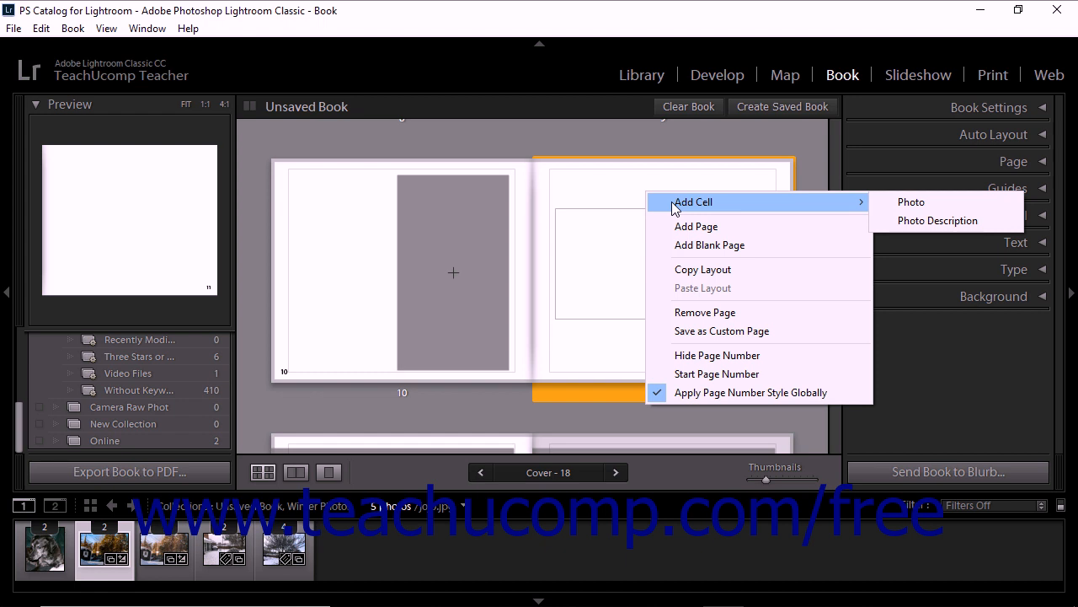
left_click(939, 220)
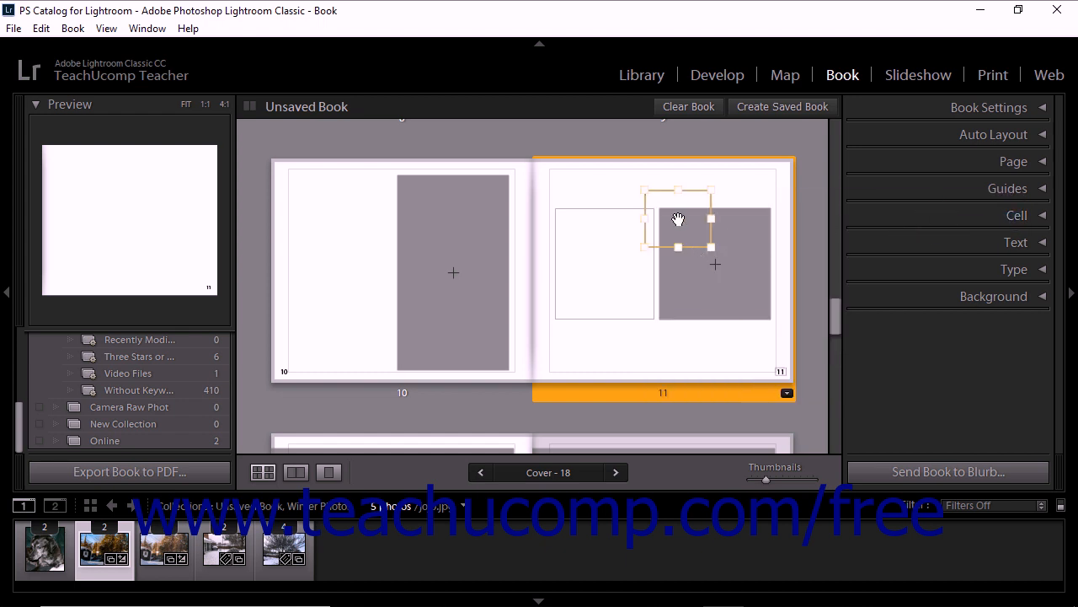
left_click_drag(679, 218, 767, 342)
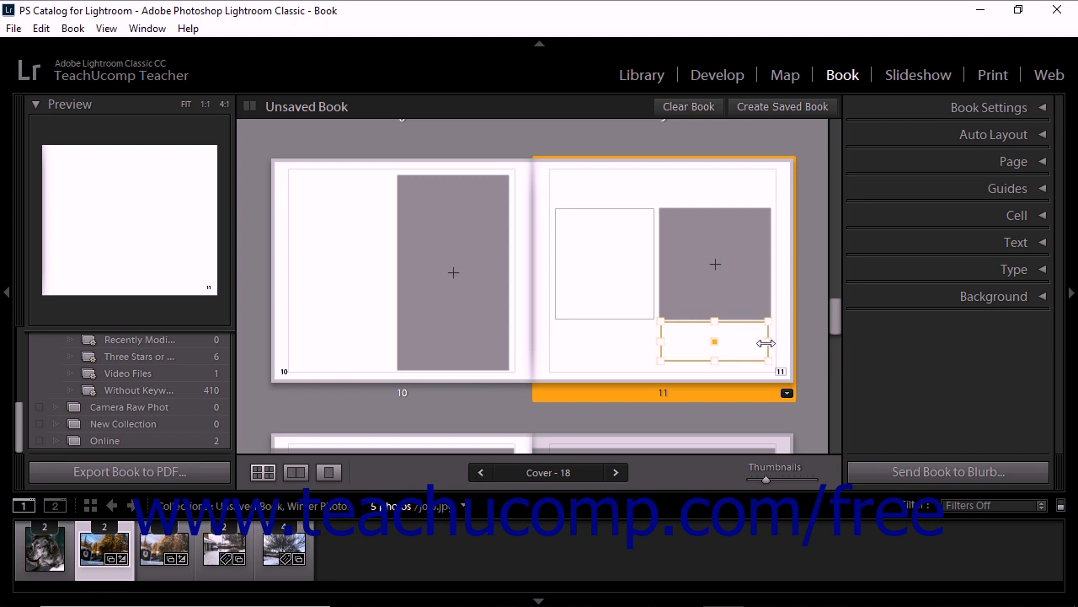
Step: Remove the newly added page 11 from the book
right_click(611, 356)
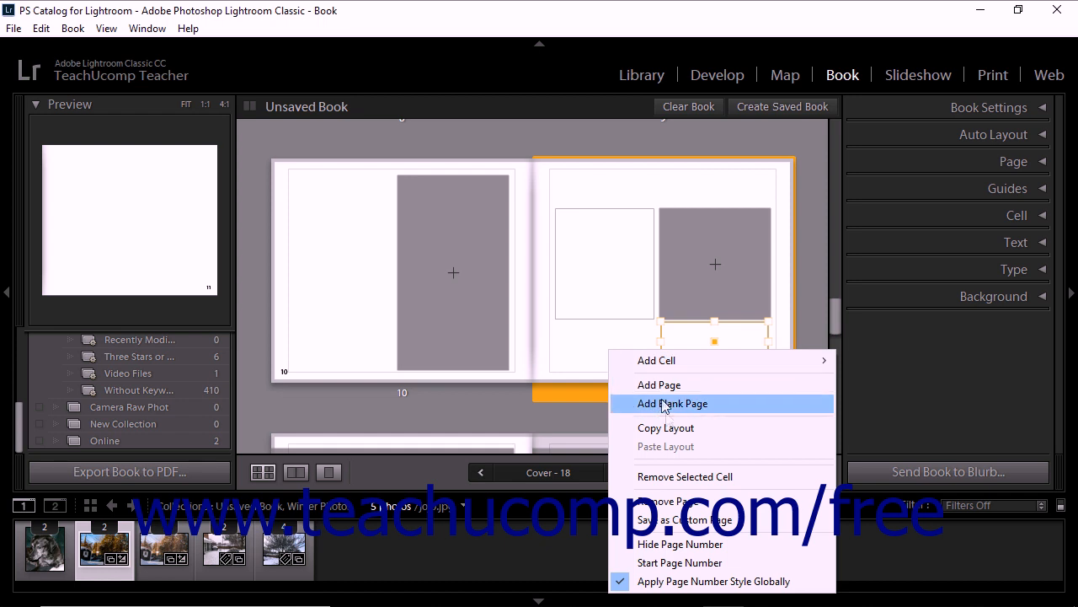
left_click(678, 502)
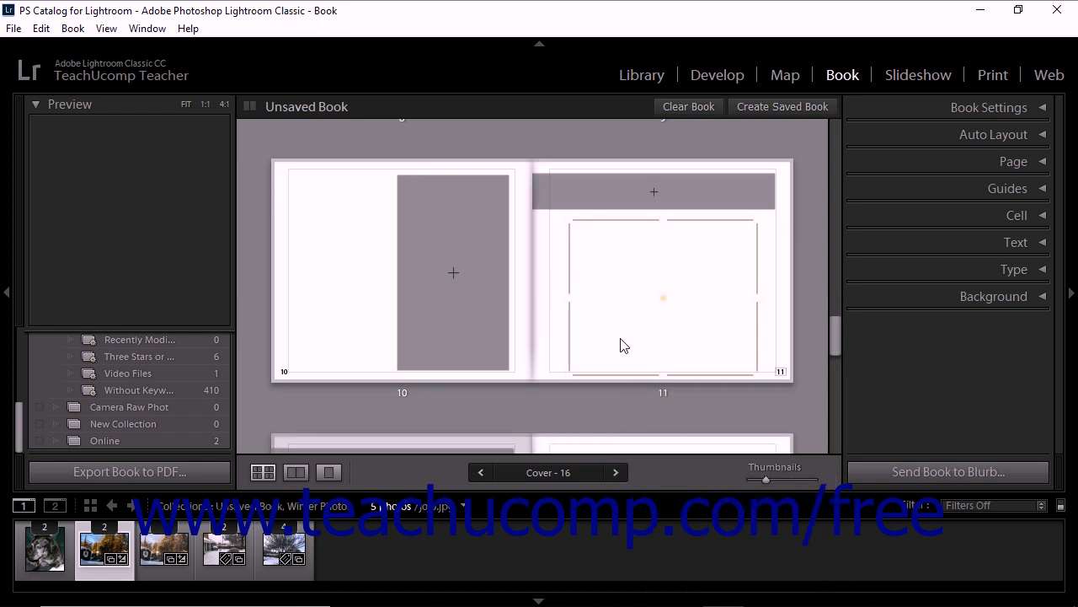
Step: Remove the first photo from its cell on the "My Photo Set" page
scroll(622, 344, "down", 2)
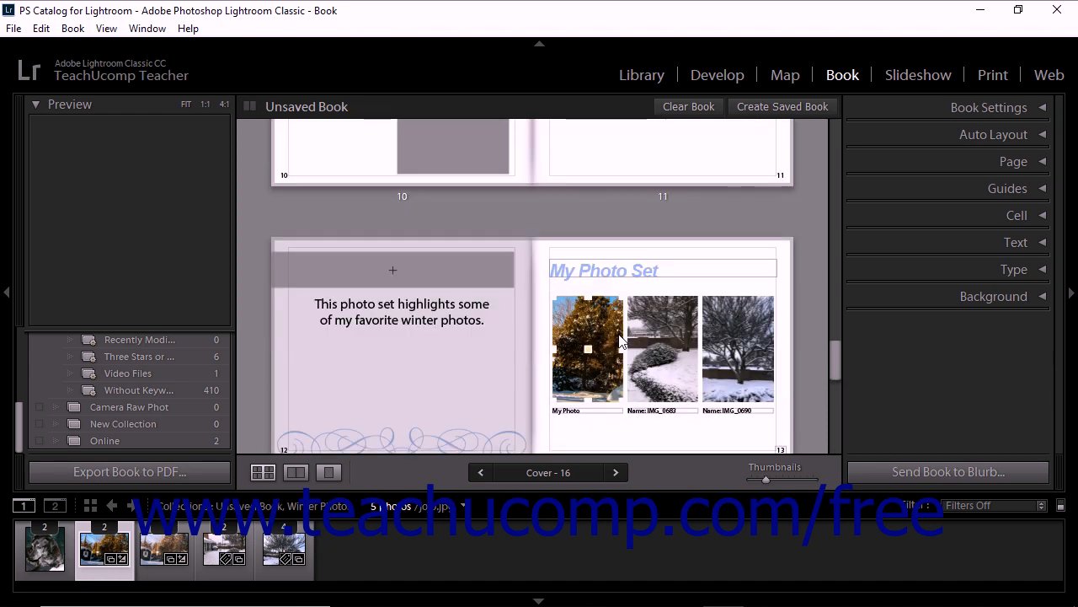
right_click(613, 329)
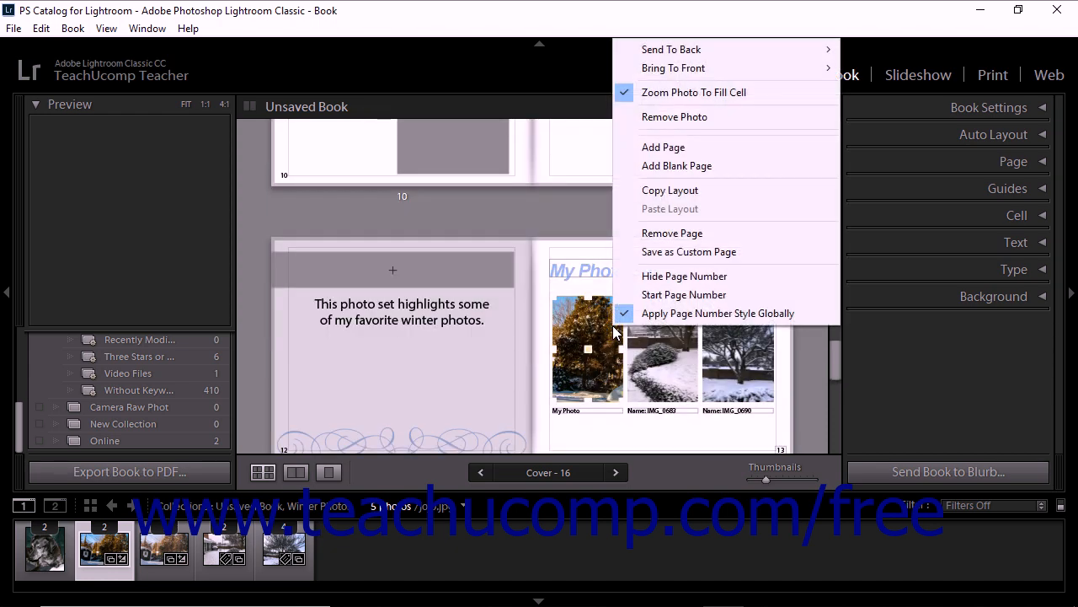
left_click(668, 118)
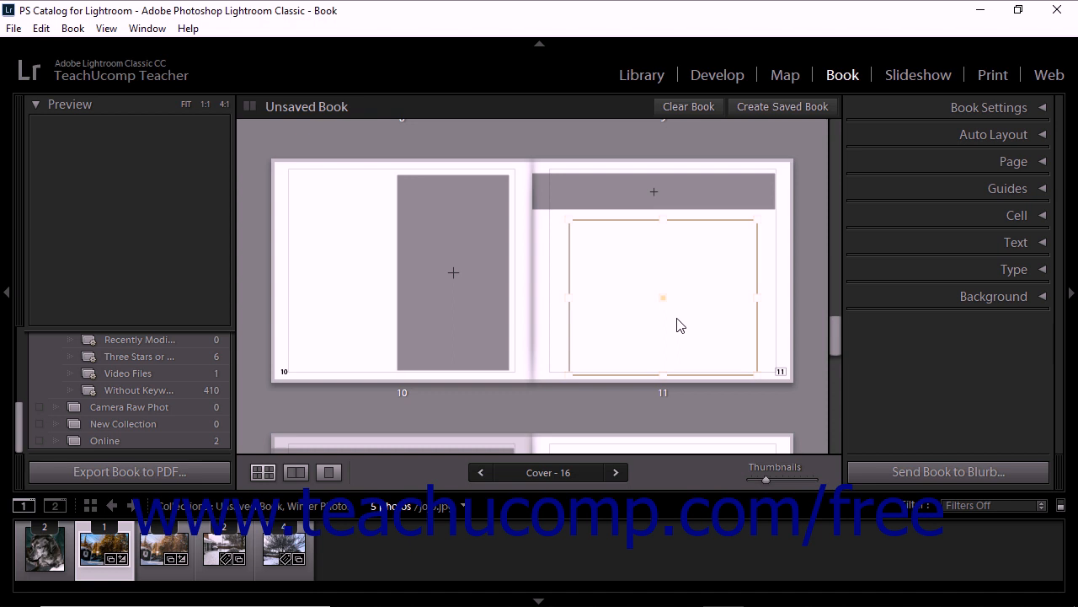
left_click(689, 315)
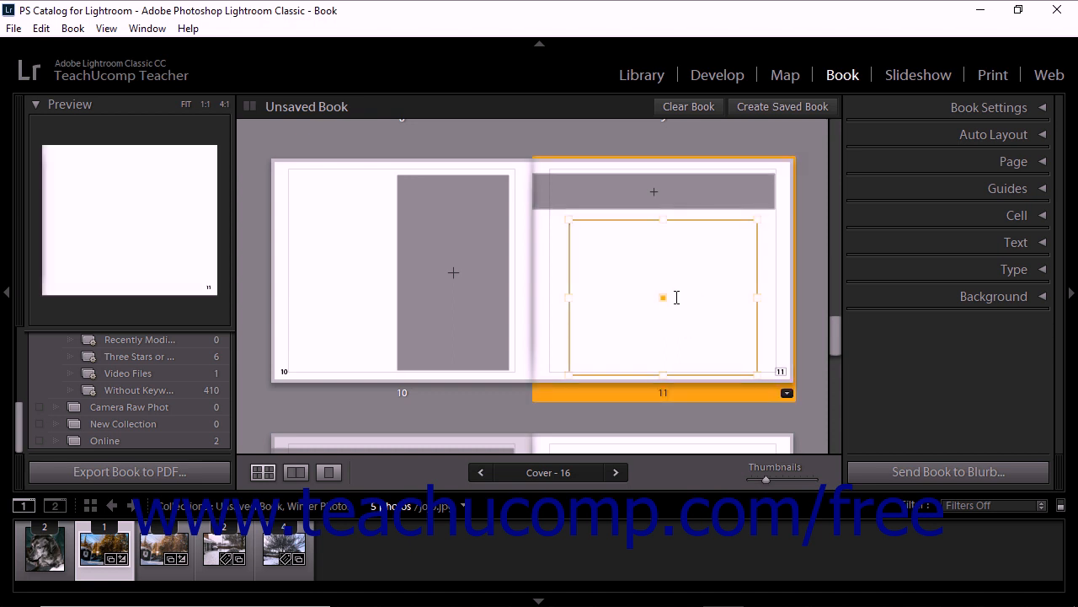
right_click(677, 297)
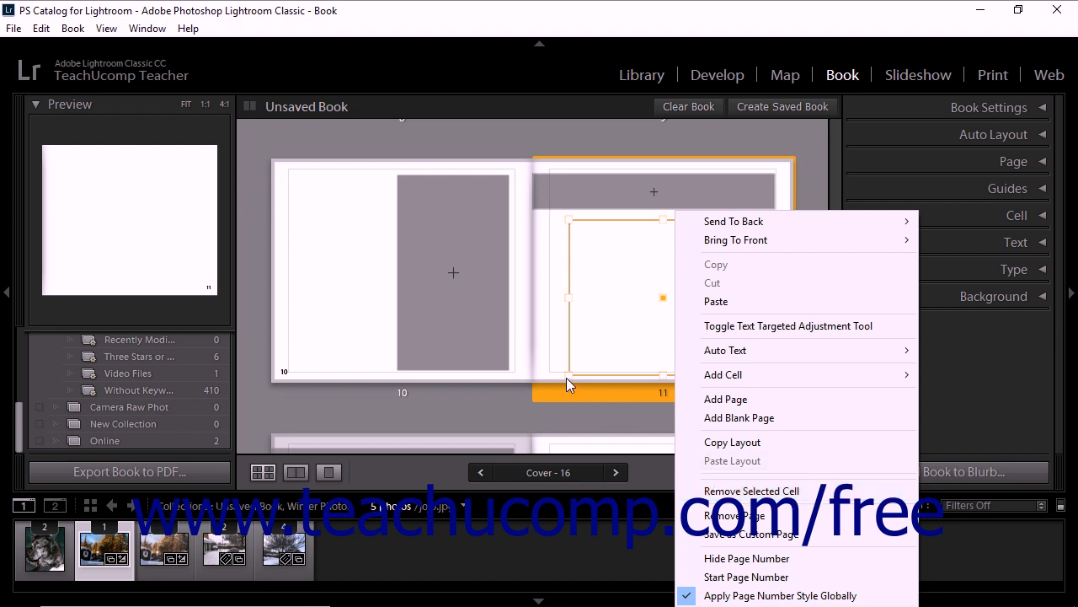
key("Escape")
left_click(562, 340)
scroll(592, 376, "down", 3)
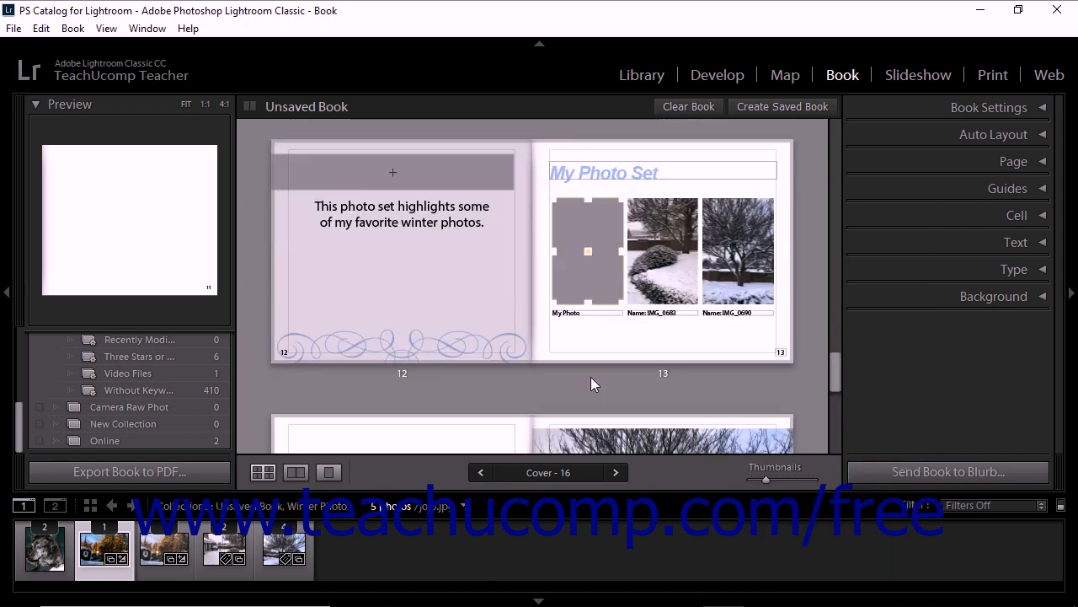
left_click(632, 317)
right_click(634, 316)
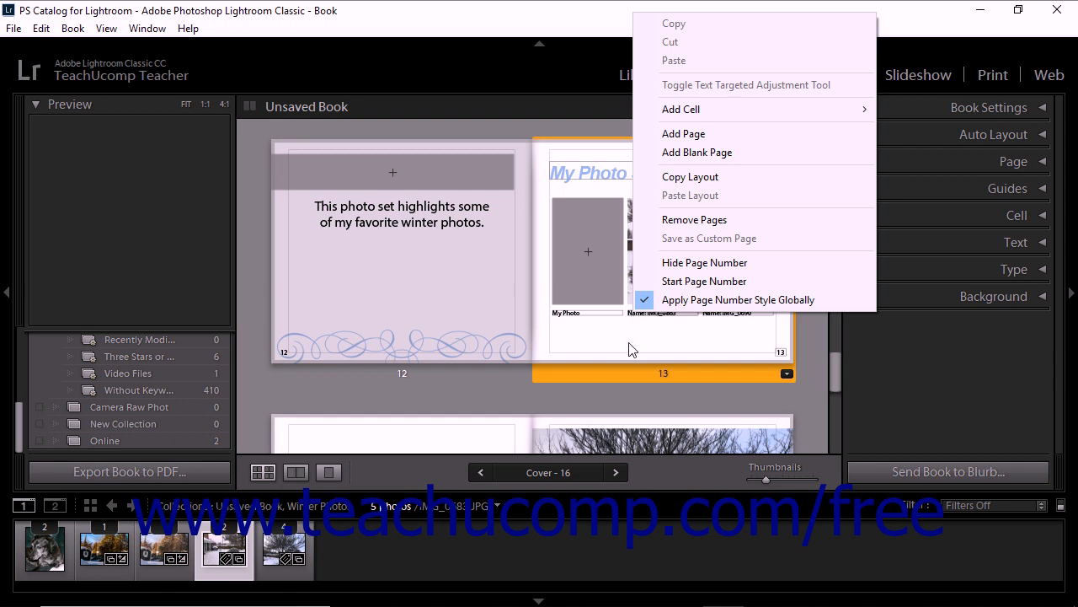
left_click(630, 348)
Step: Remove the large text cell beneath the photo strip on page 11
scroll(627, 341, "up", 3)
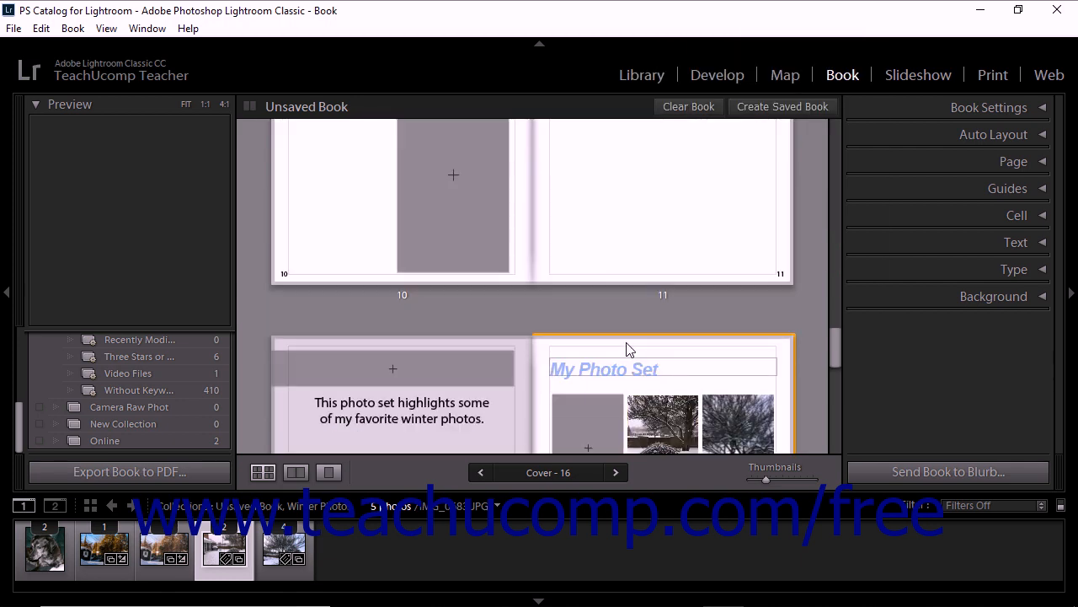
left_click(607, 320)
right_click(603, 327)
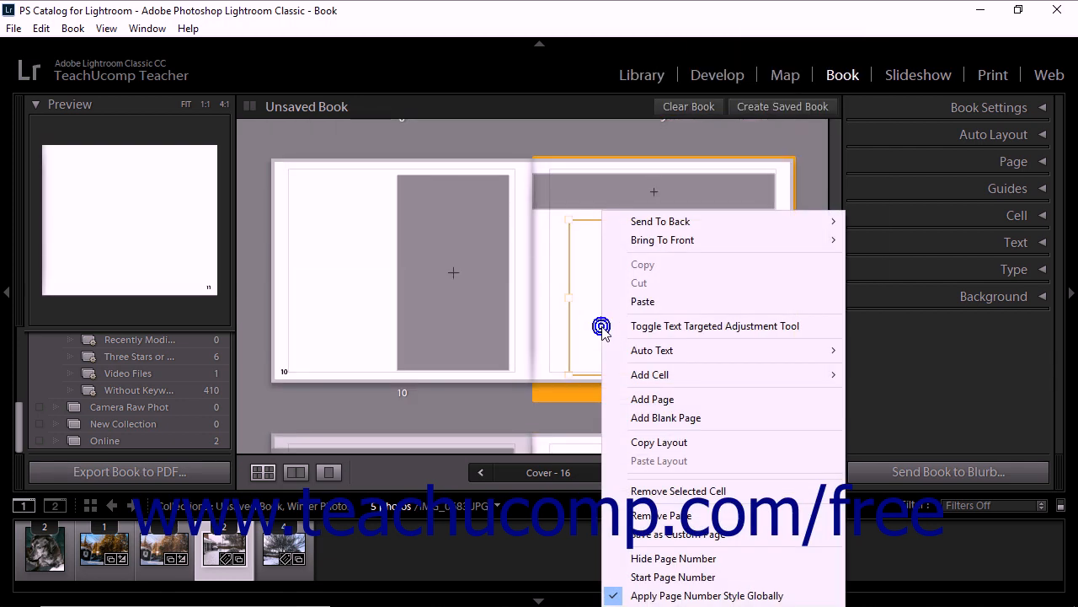
left_click(637, 489)
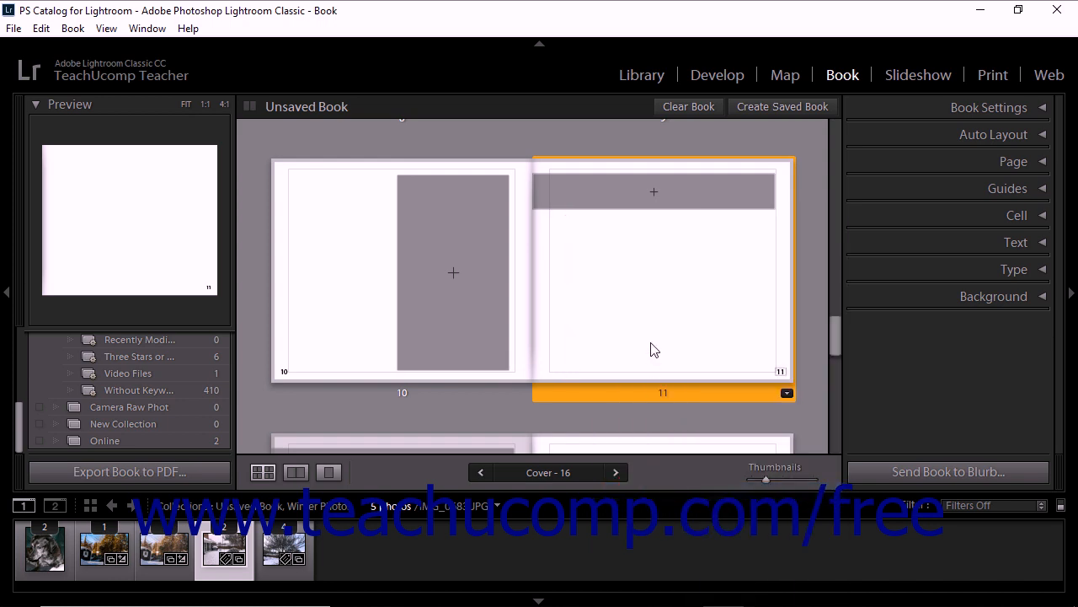
Step: Place the second filmstrip photo in the empty first photo cell on page 13
scroll(649, 345, "down", 3)
scroll(650, 342, "down", 2)
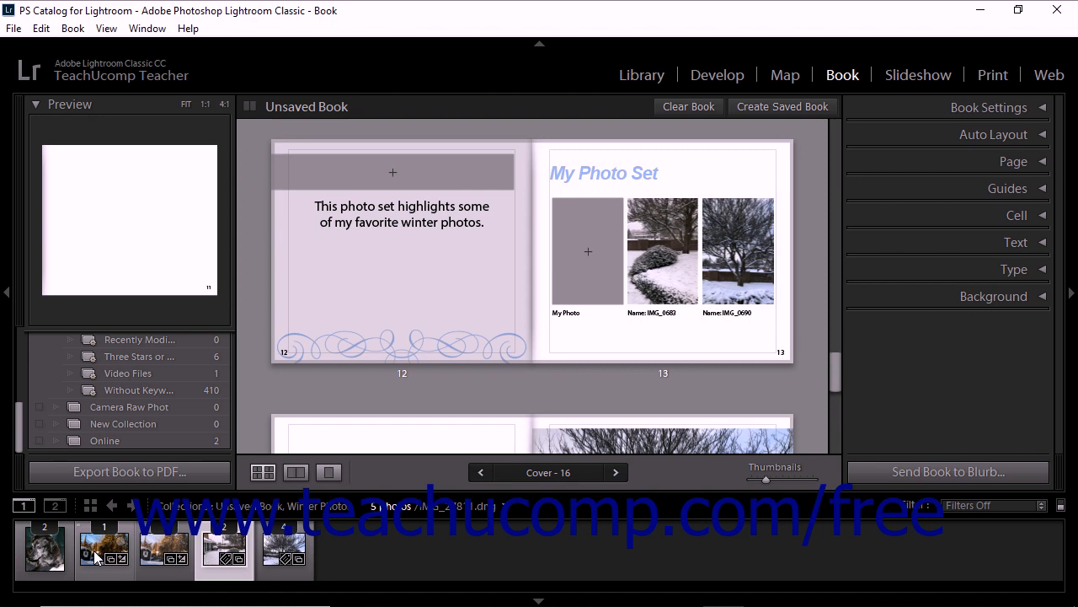
left_click_drag(97, 556, 581, 247)
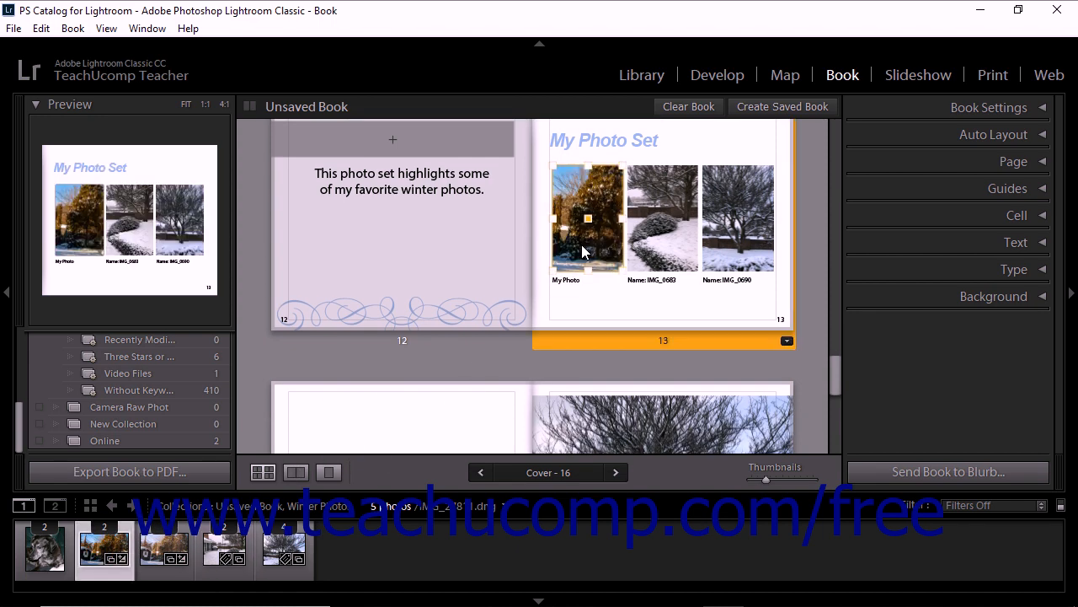
Step: Zoom the first photo on page 13 to 24% and reposition it within its cell
left_click(594, 202)
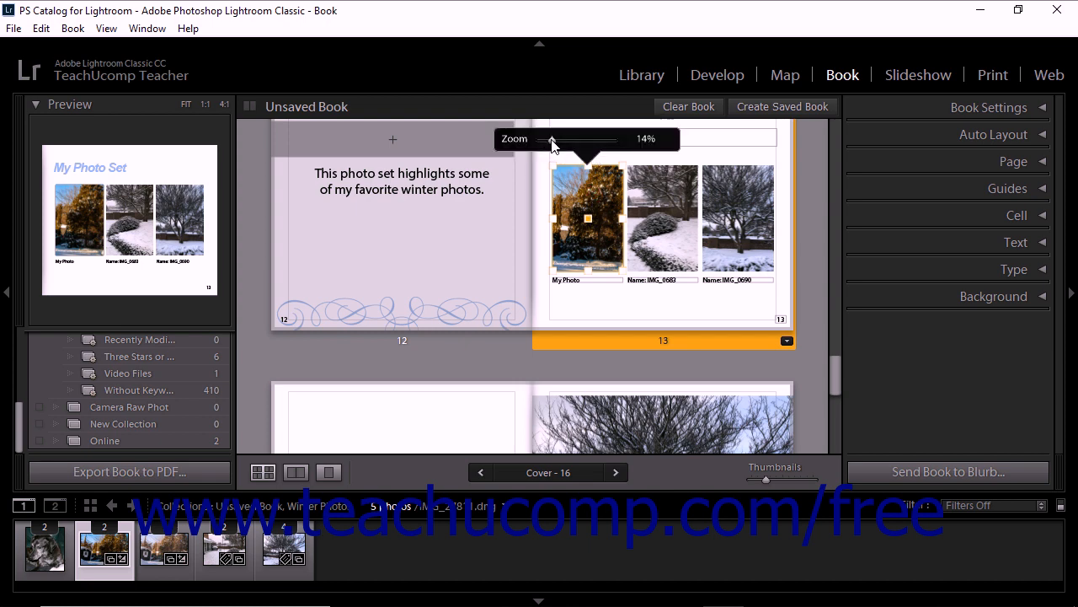
left_click_drag(551, 145, 558, 147)
left_click_drag(581, 190, 562, 221)
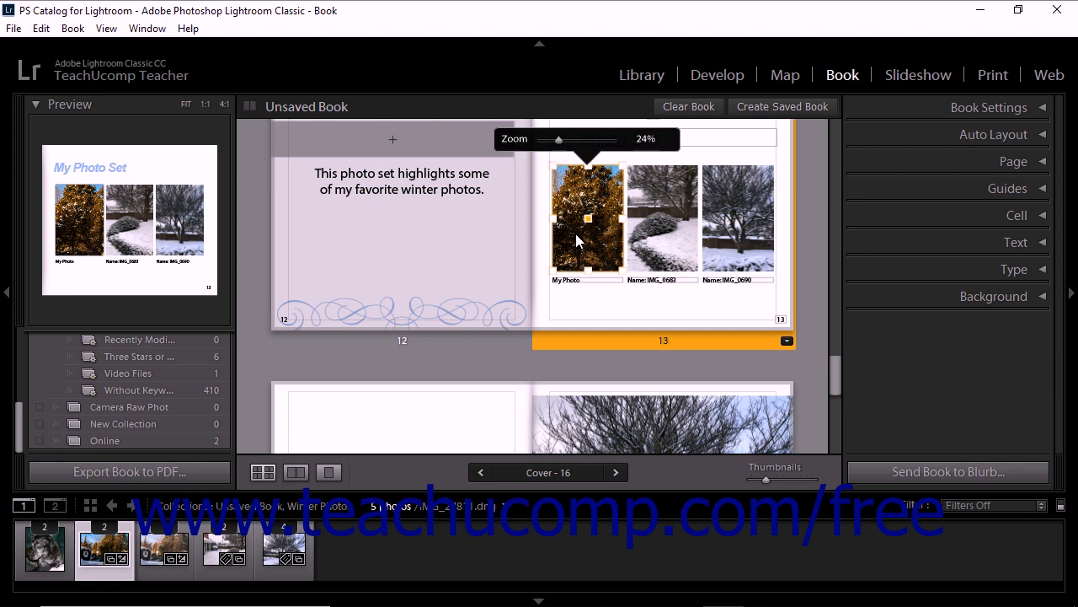
Step: Swap the first photo on page 13 with the middle one and change the moved photo's caption to "My Photo 2"
left_click_drag(577, 241, 658, 244)
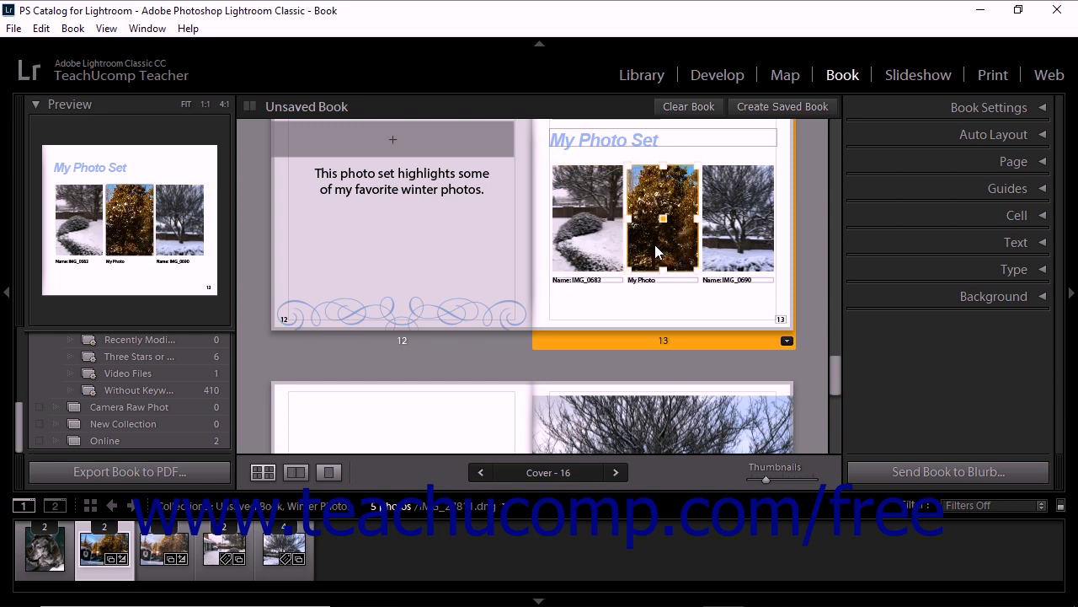
left_click(652, 277)
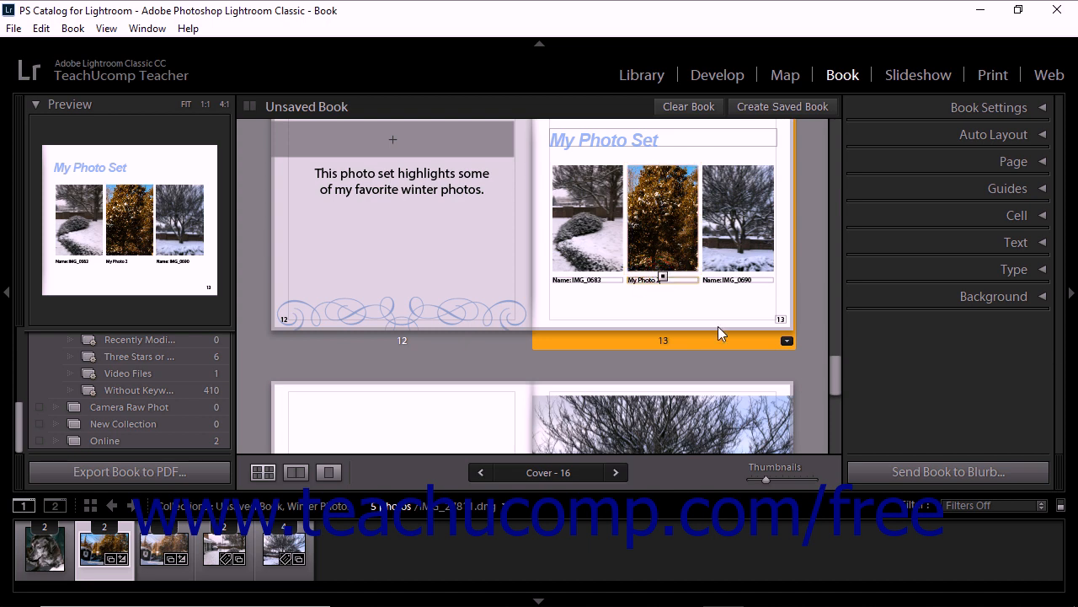
Step: Apply the saved Custom Pages layout with a photo strip and text block to page 11
scroll(718, 326, "up", 3)
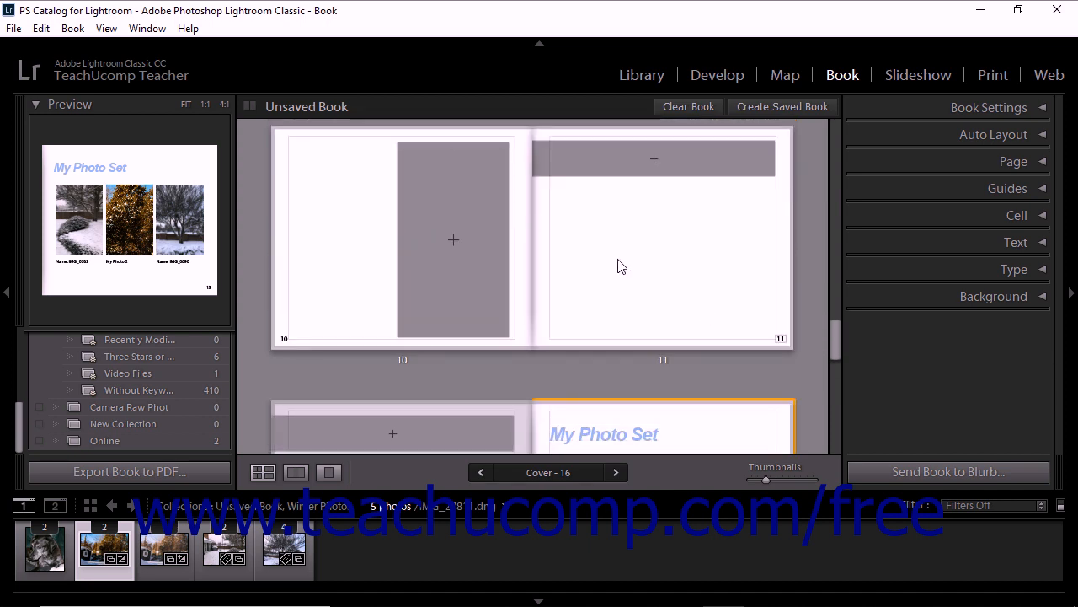
left_click(617, 263)
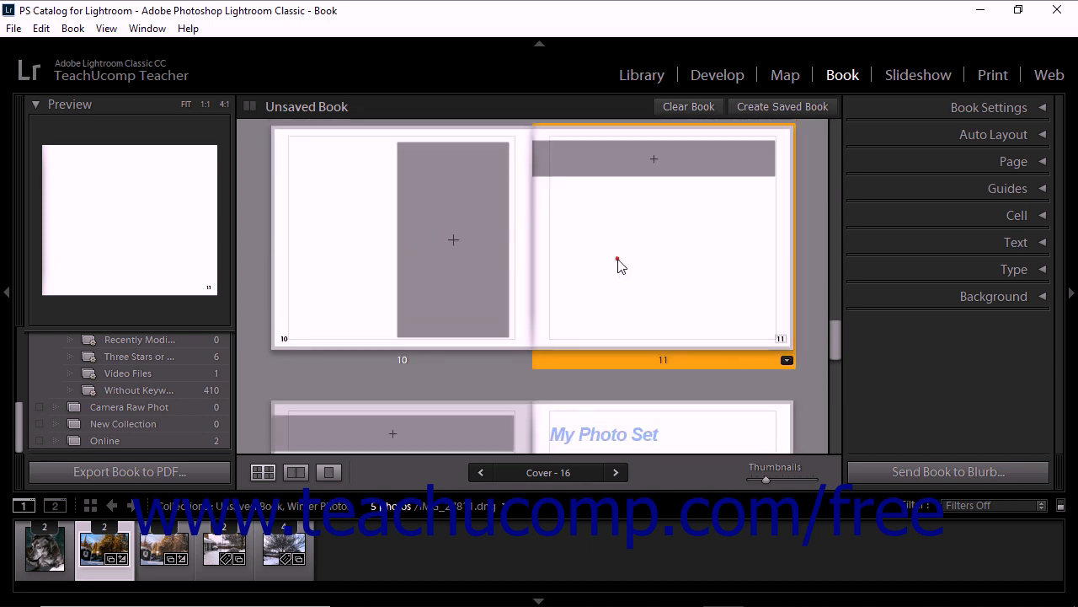
left_click(787, 362)
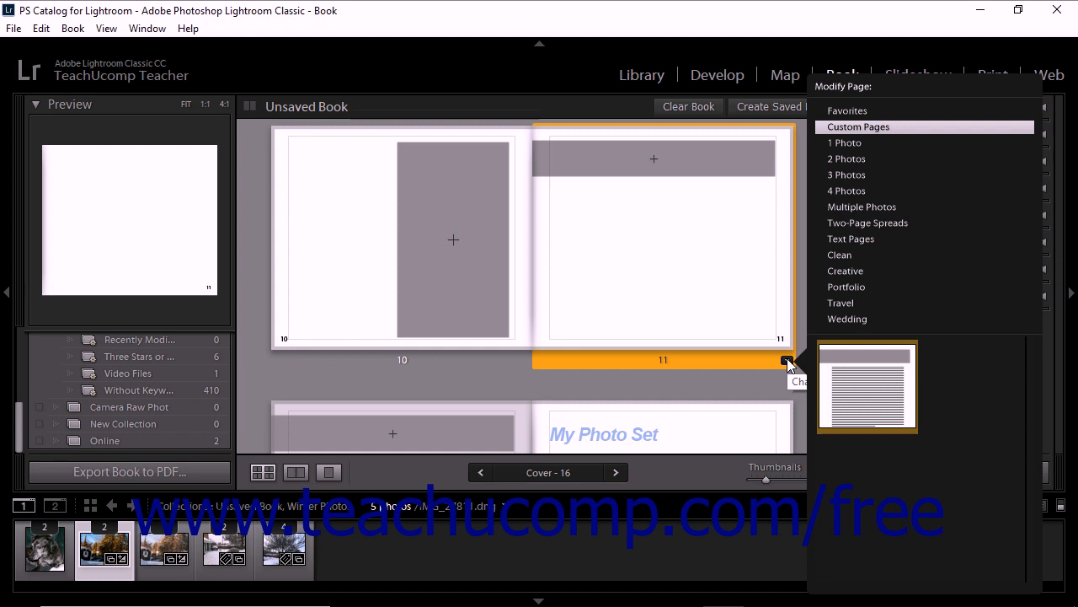
left_click(875, 398)
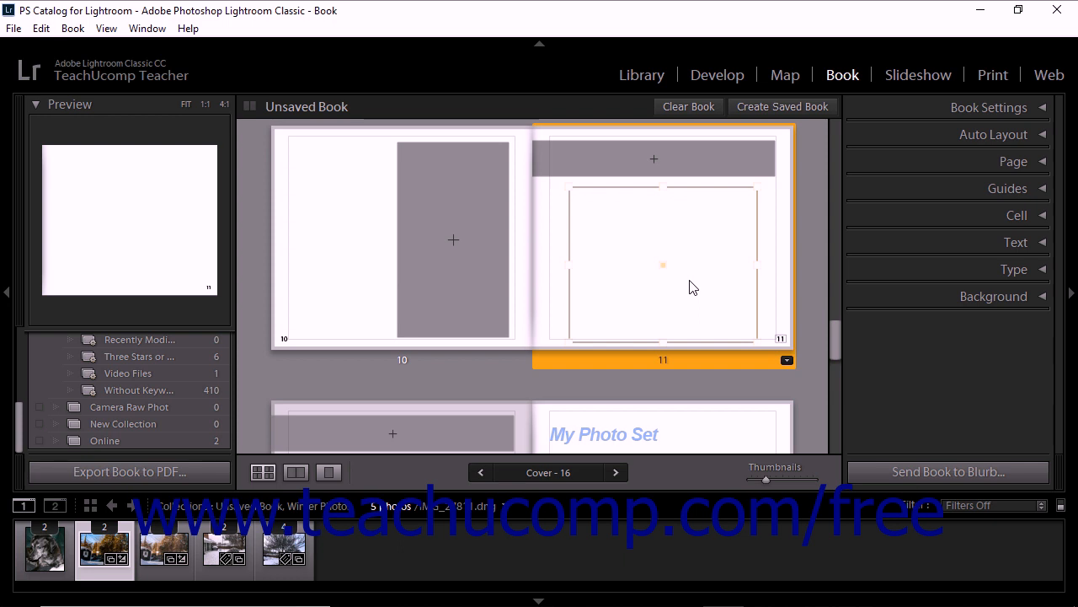
Step: Copy the layout of page 11 and paste it onto the blank page 14
right_click(556, 284)
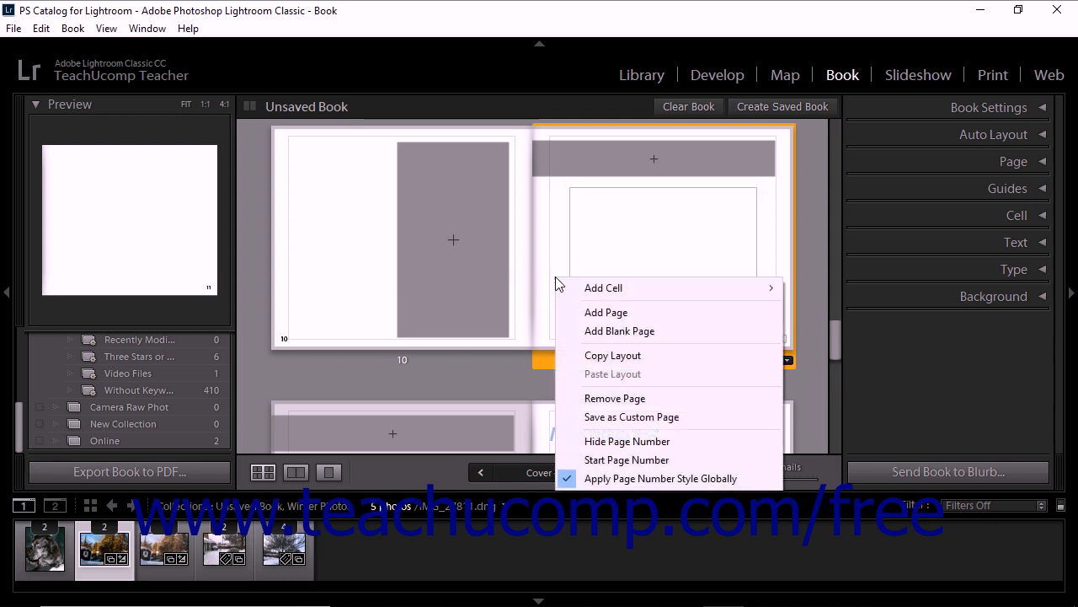
left_click(613, 355)
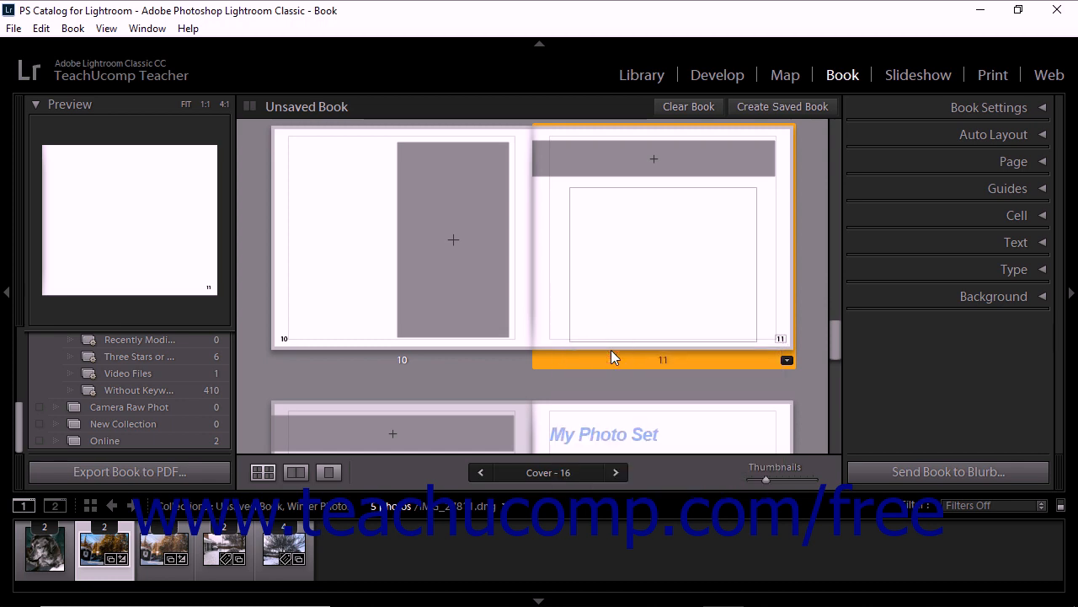
scroll(563, 291, "down", 5)
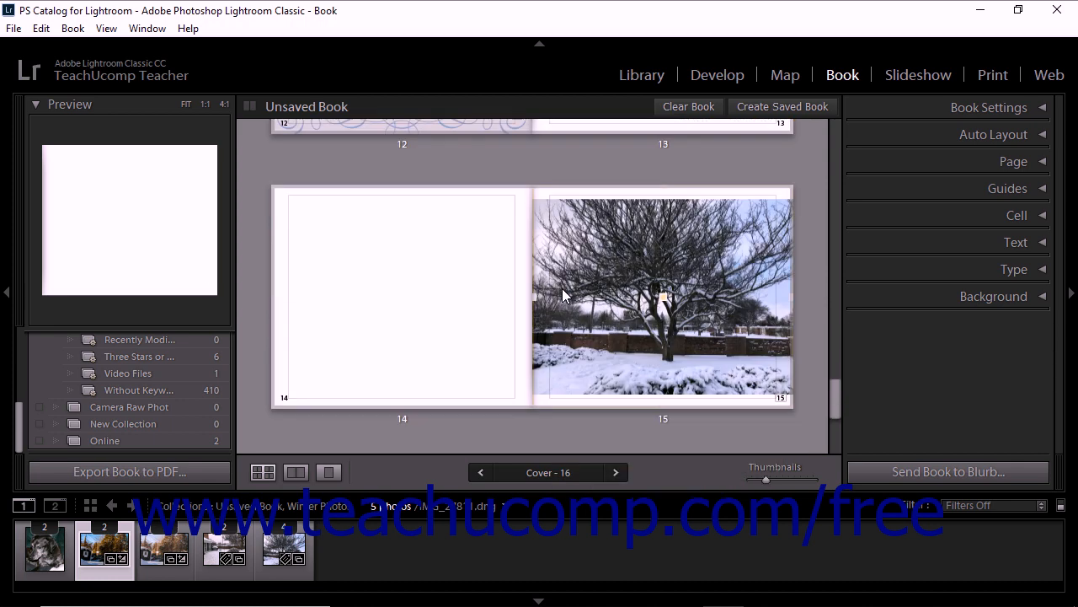
left_click(439, 299)
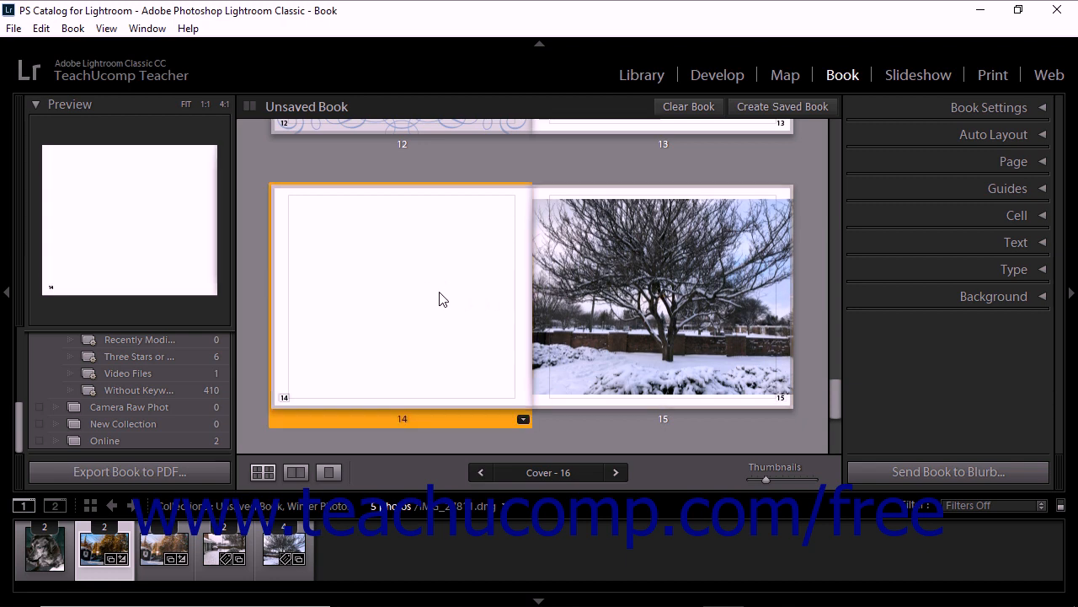
right_click(439, 299)
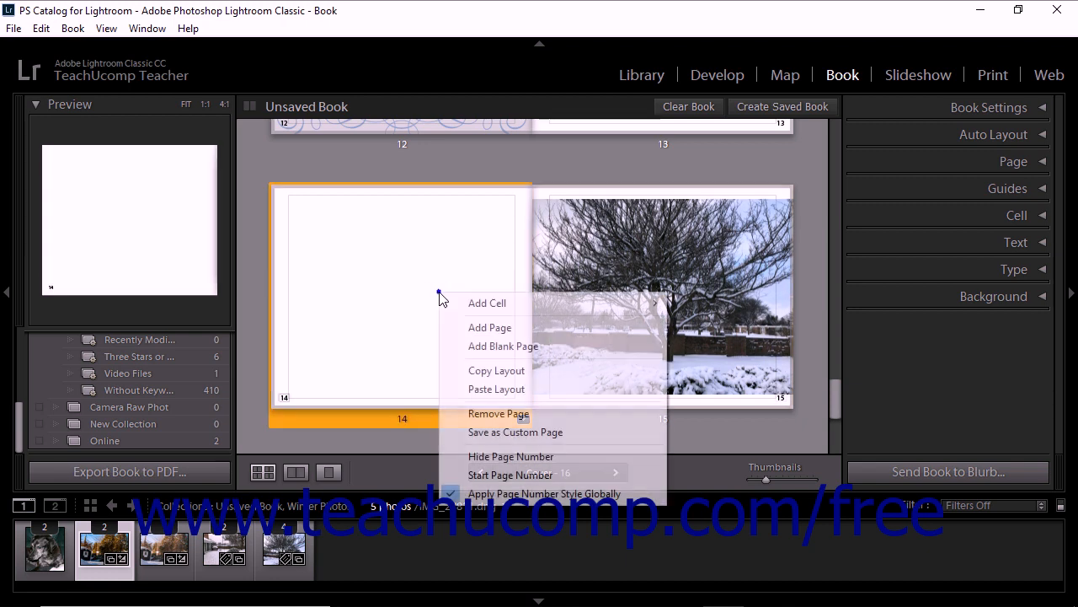
left_click(496, 390)
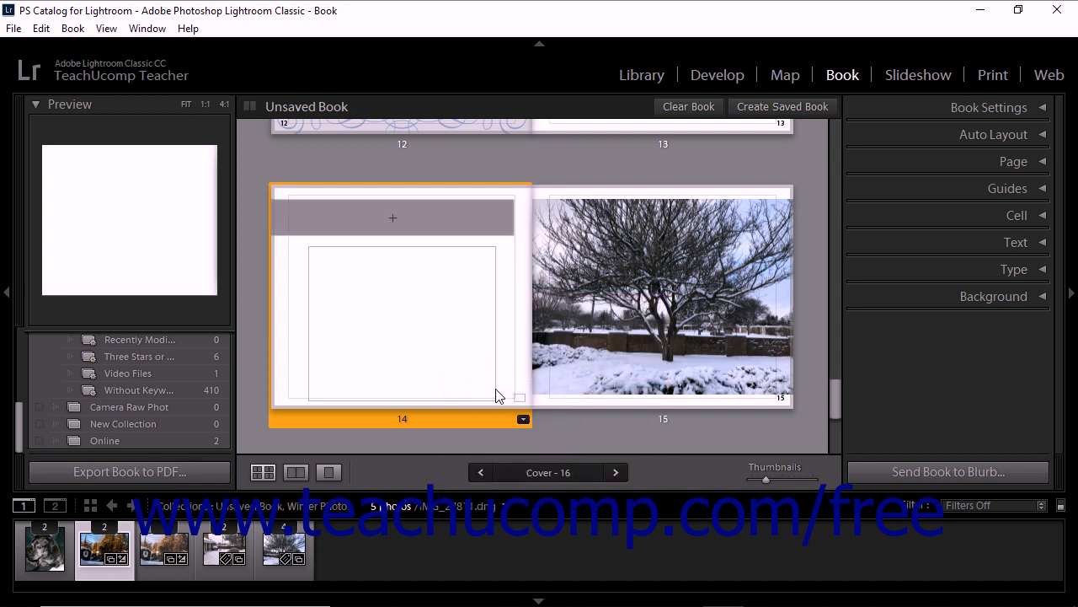
Step: Stagger the page 13 photos by moving the first cell down and inward and the third up and inward, then save the layout as a custom page
scroll(517, 389, "up", 3)
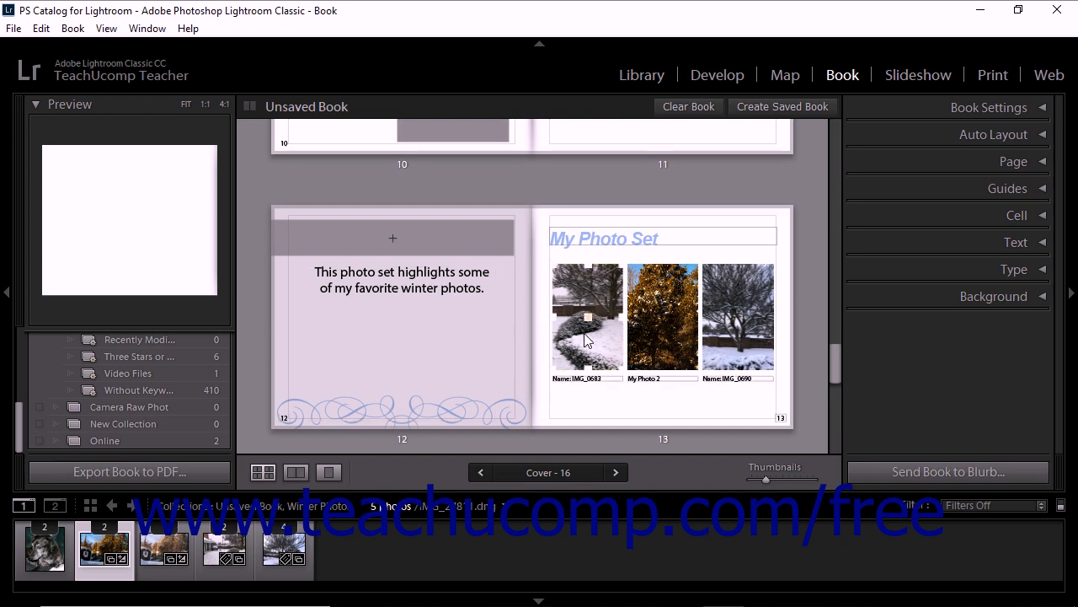
left_click_drag(587, 341, 617, 378)
left_click_drag(737, 315, 715, 279)
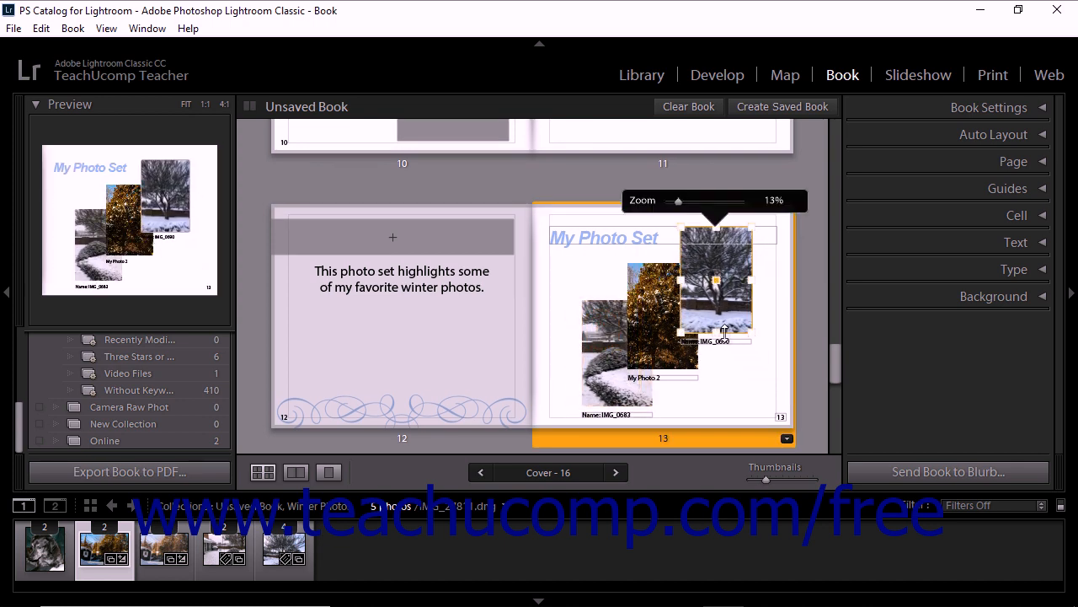
right_click(756, 381)
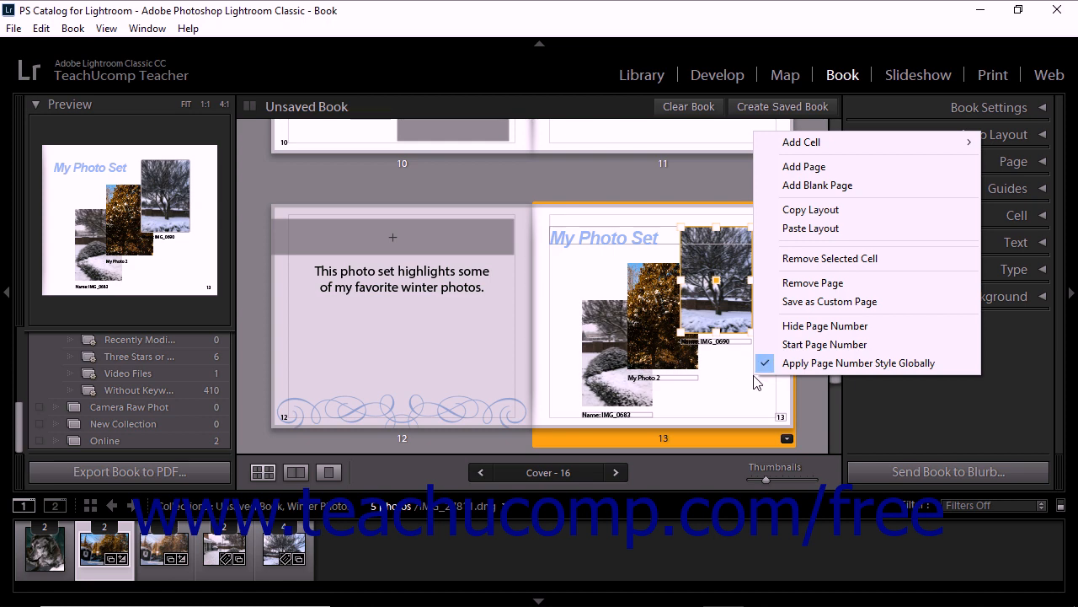
left_click(822, 302)
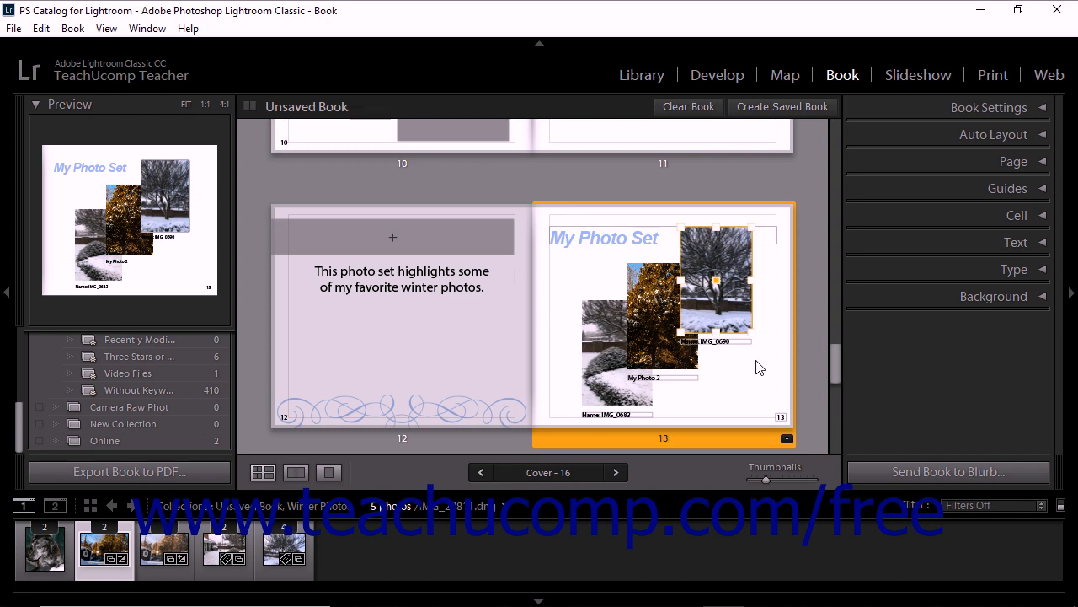
Step: Select all three photo cells on page 13 and turn off their photo text
left_click(612, 369)
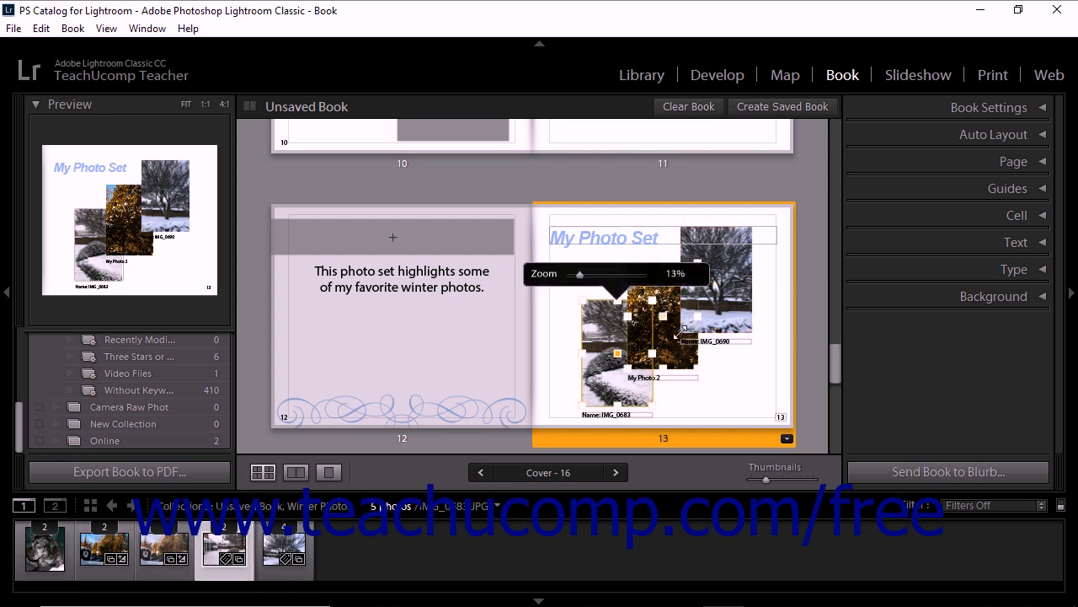
left_click(690, 362)
left_click(739, 308)
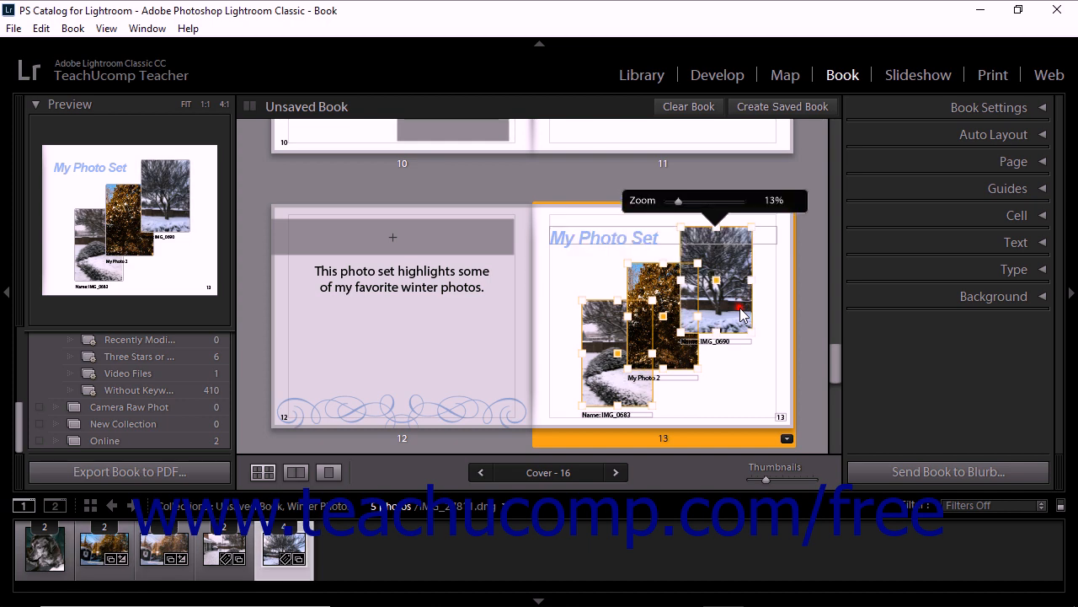
left_click(1009, 243)
left_click(861, 269)
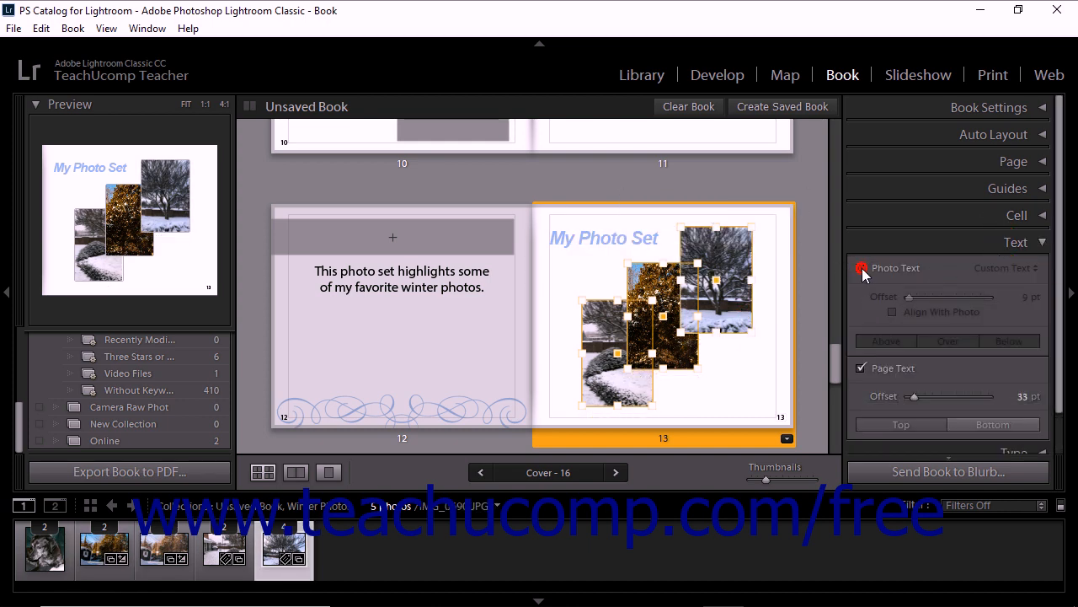
left_click(1013, 242)
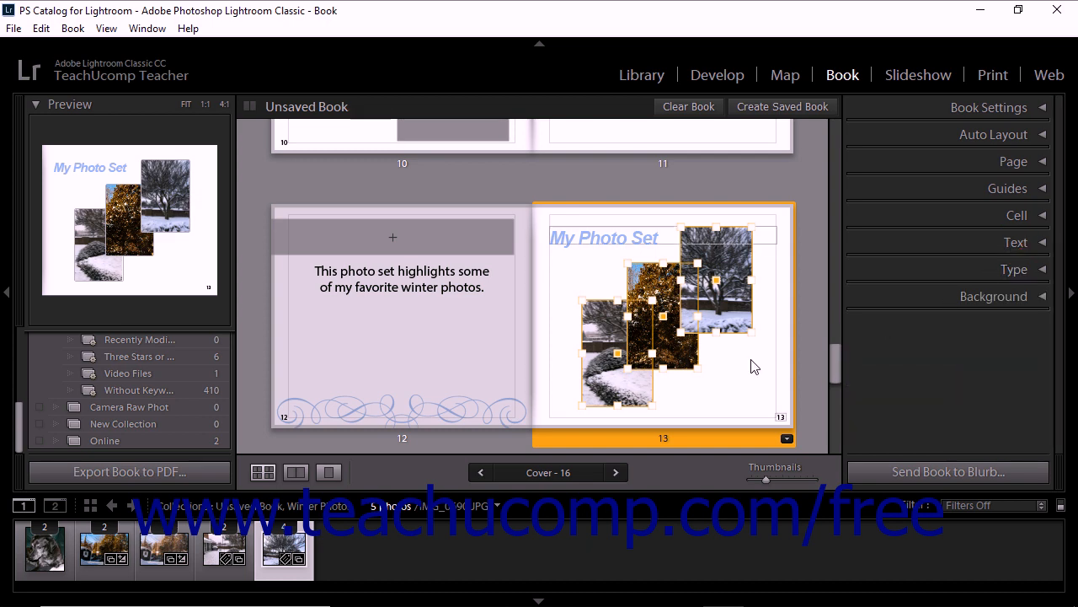
Step: Bring the middle photo cell on page 13 in front of the photo cells that overlap it
left_click(682, 364)
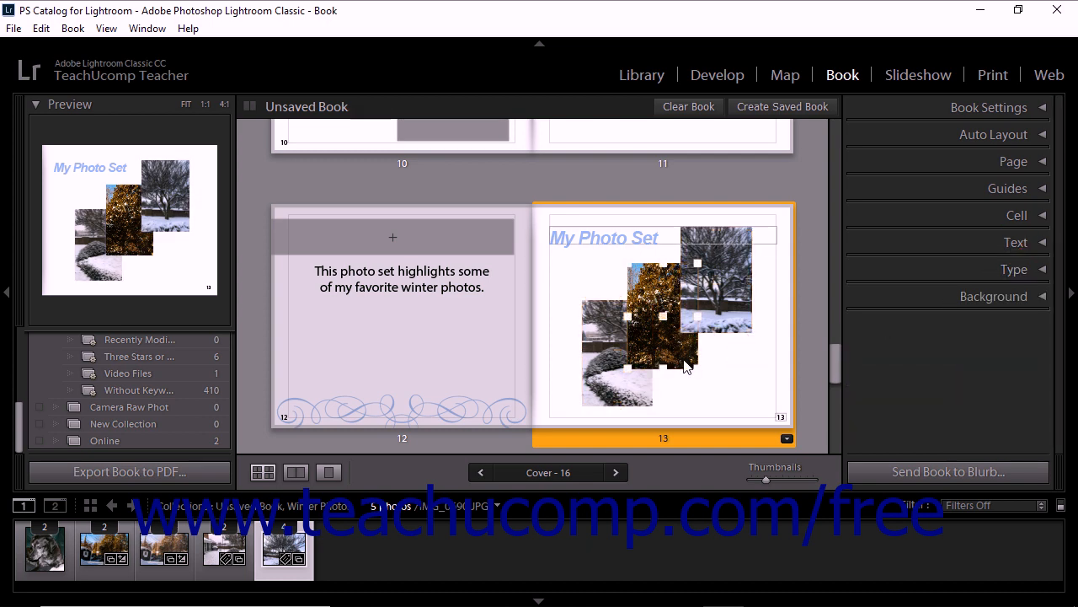
right_click(684, 365)
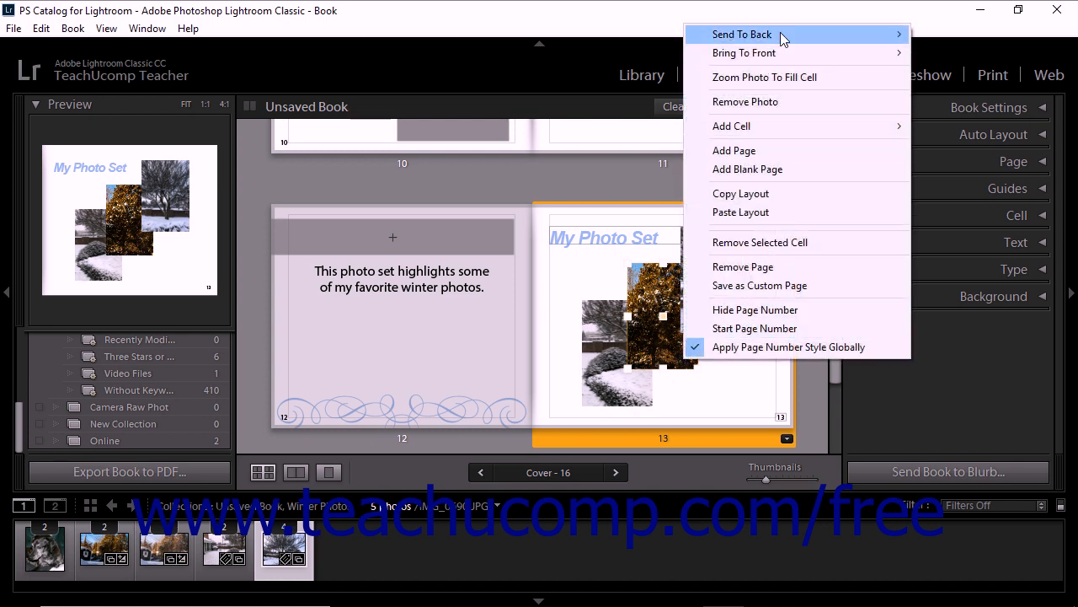
mouse_move(780, 37)
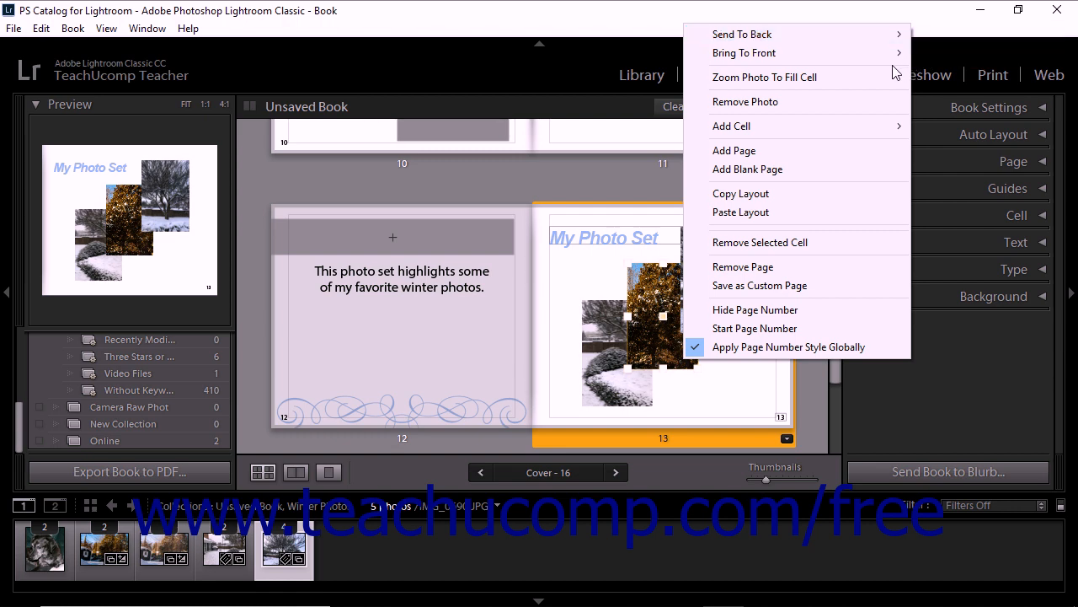
mouse_move(883, 65)
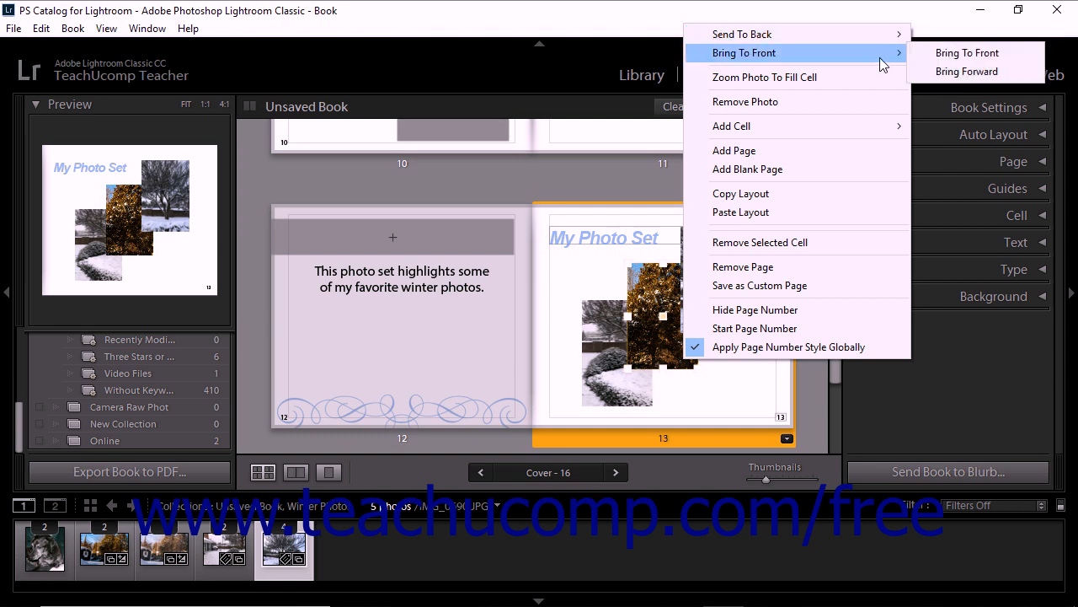
left_click(943, 61)
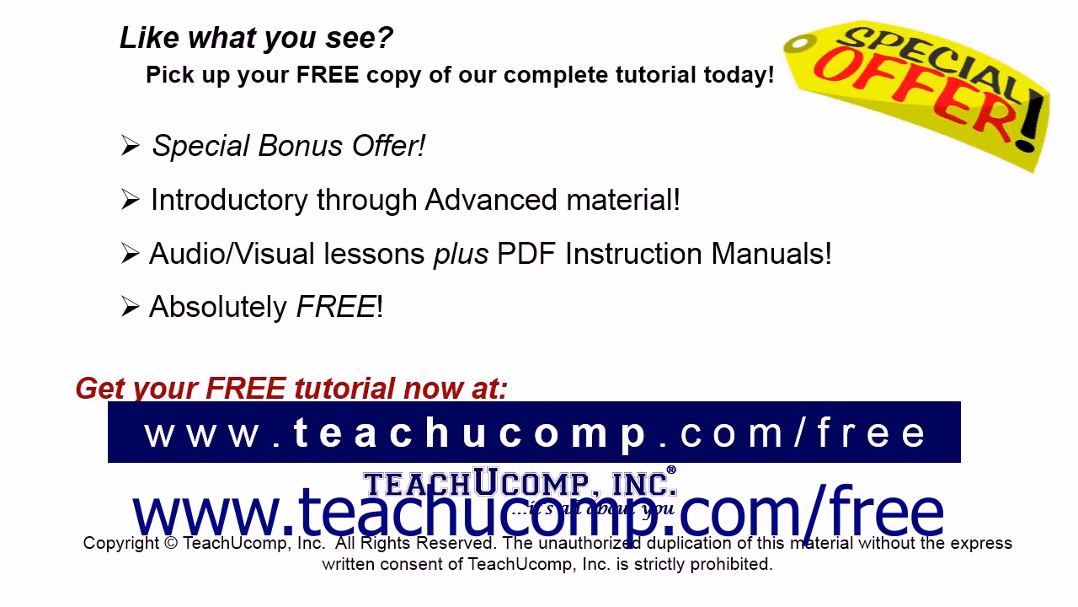